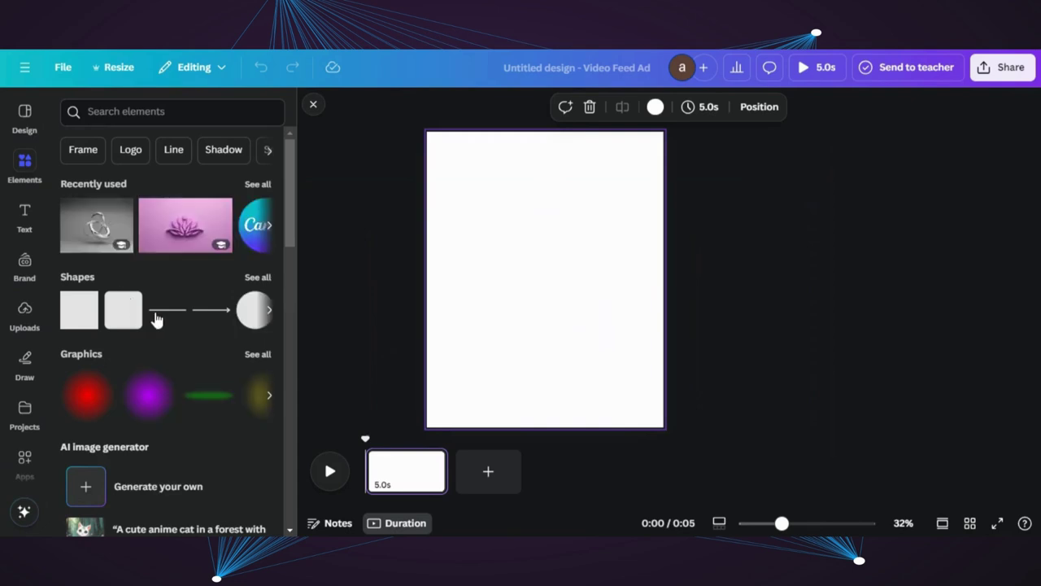
- Add a circle shape to the centre of the blank page and fill it with solid red
left_click(250, 316)
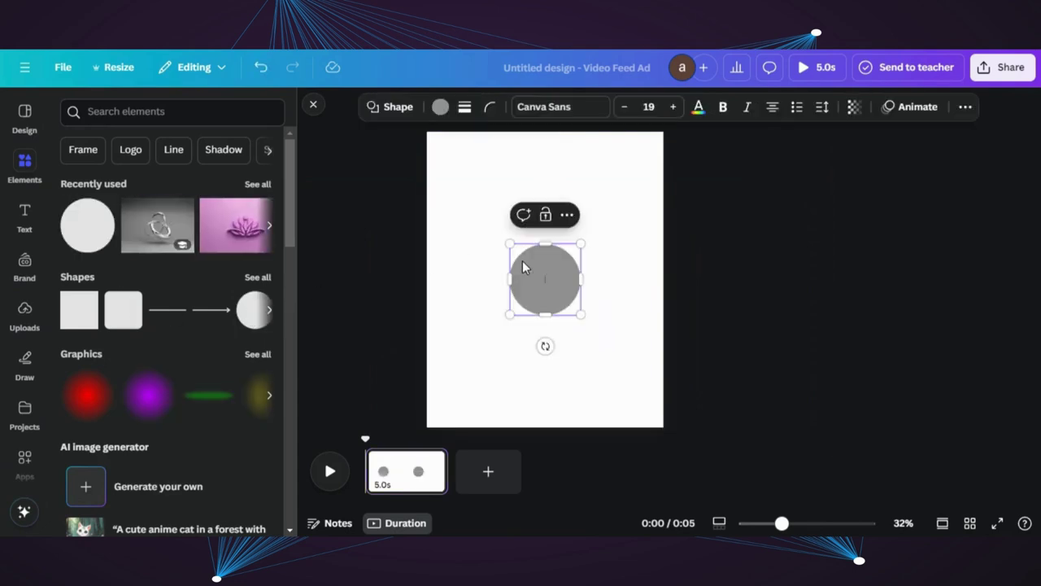
left_click(482, 170)
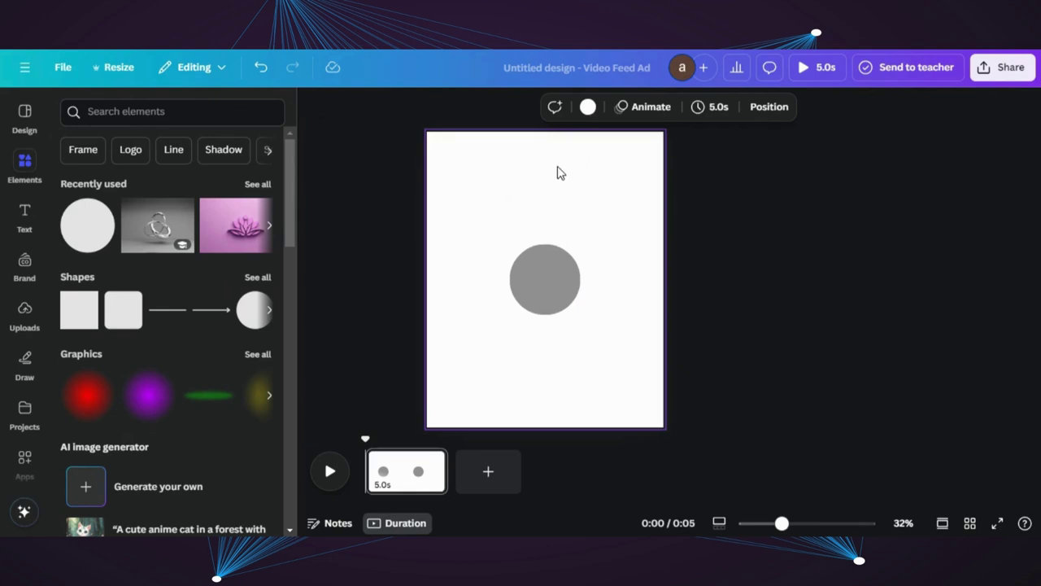
left_click(540, 266)
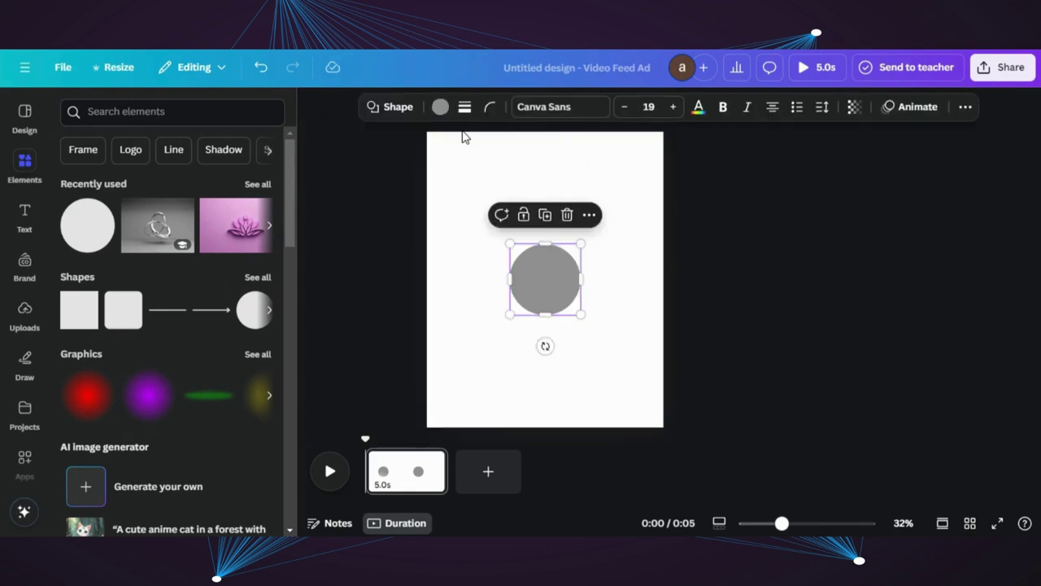
left_click(440, 107)
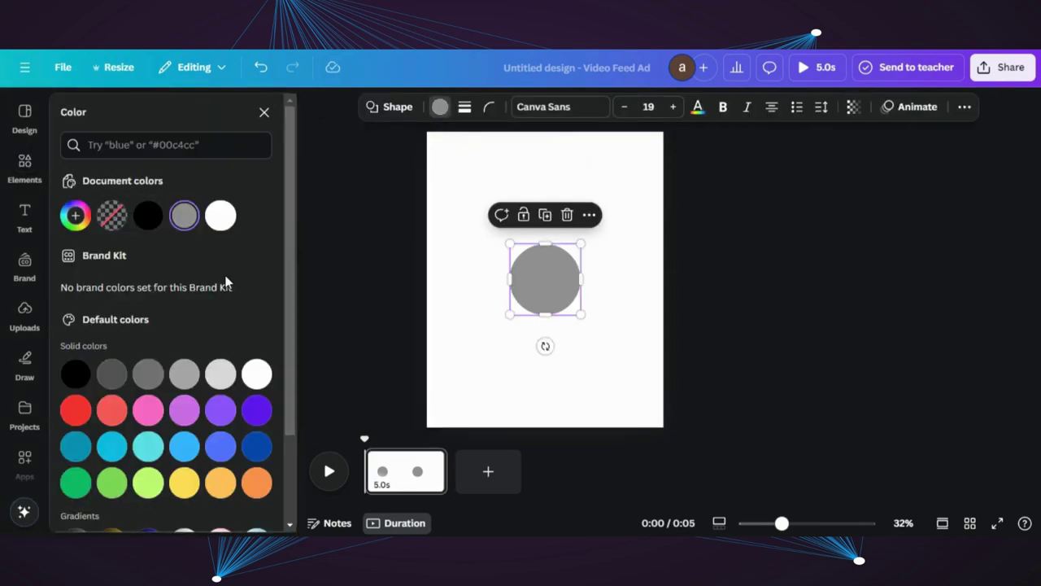
scroll(227, 283, "down", 1)
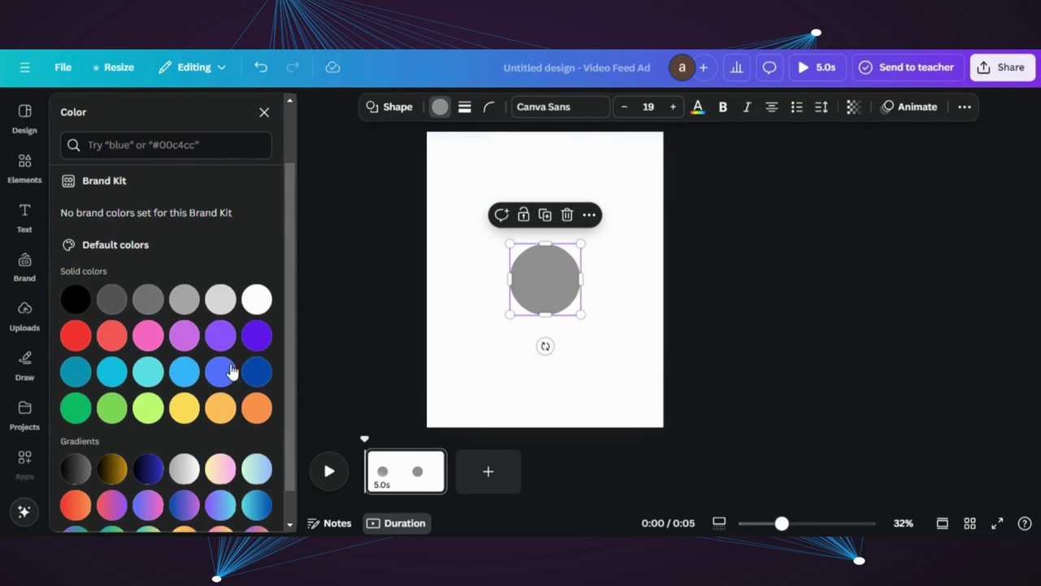
left_click(76, 335)
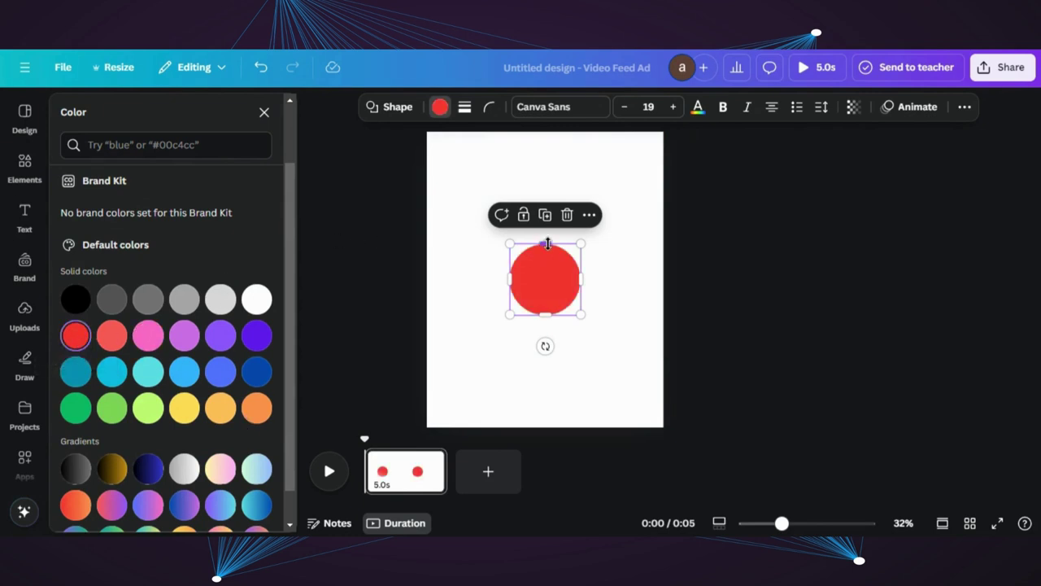
- Duplicate the red circle, enlarge the copy to about 478 px and centre it on the page
mouse_move(546, 272)
left_mouse_down()
mouse_move(547, 280)
mouse_move(544, 273)
left_mouse_up()
left_click_drag(509, 241, 477, 211)
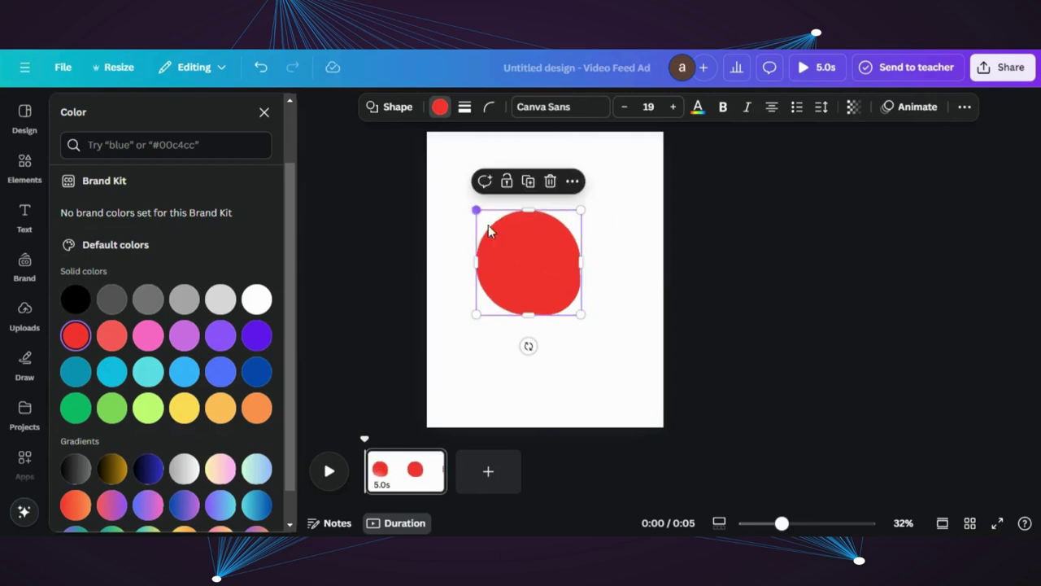
left_click_drag(549, 268, 552, 273)
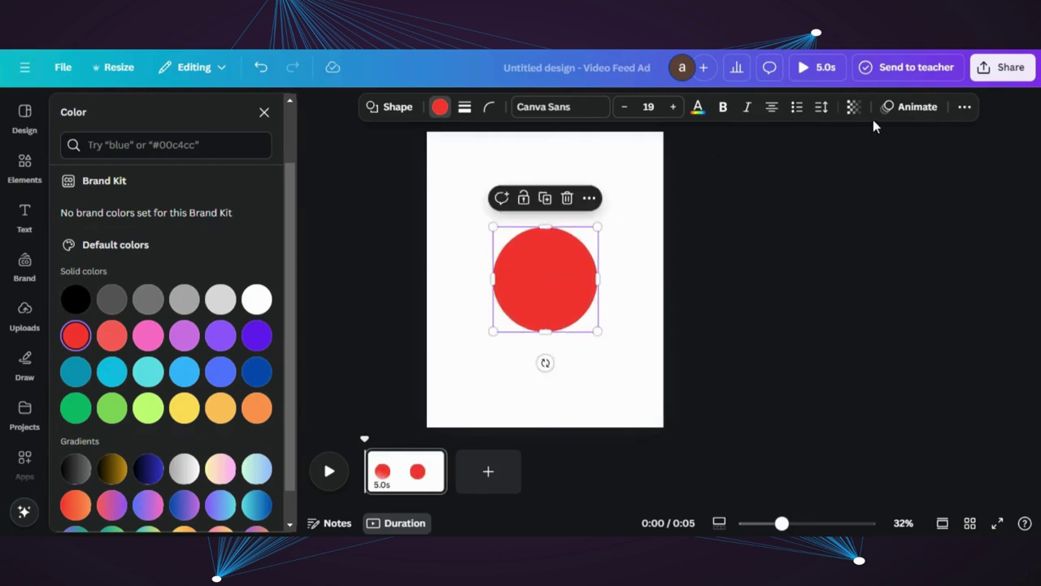
- Fill the larger circle with black
left_click(439, 108)
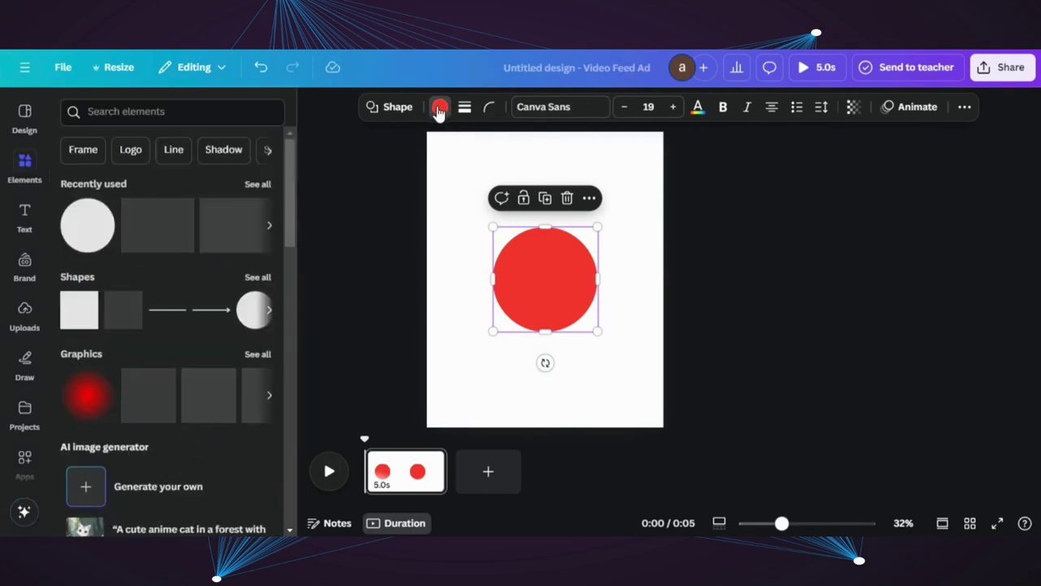
left_click(440, 108)
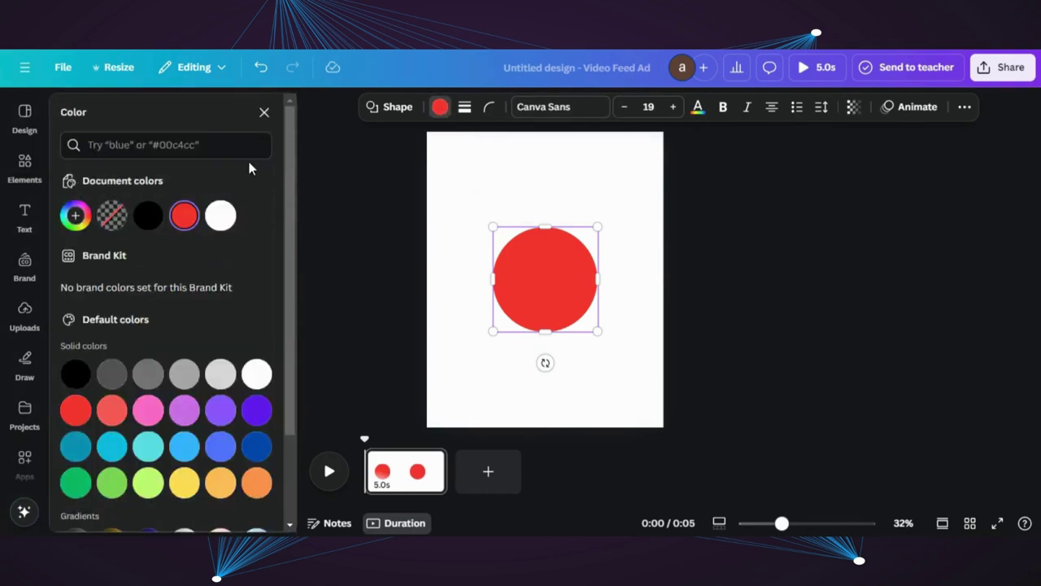
left_click(149, 216)
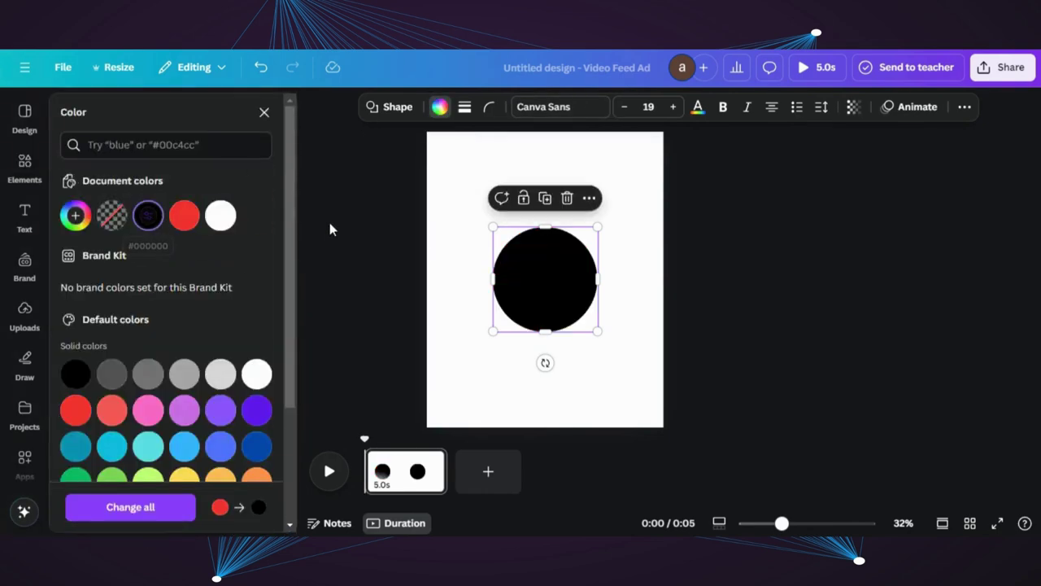
- Send the black circle behind the red one and shrink it to about 457 px, centred around it
left_click(964, 106)
left_click(915, 138)
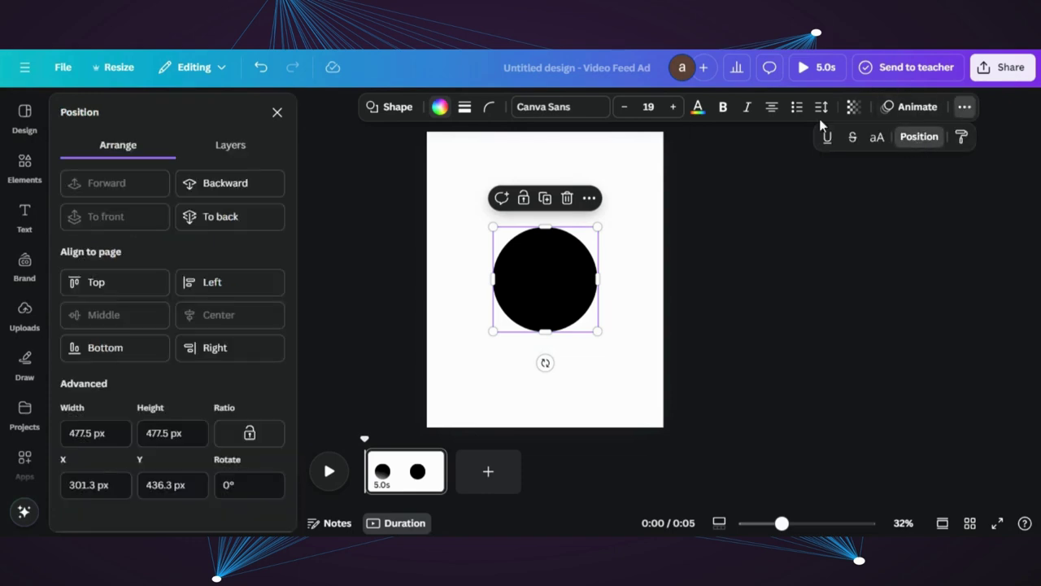
left_click(230, 213)
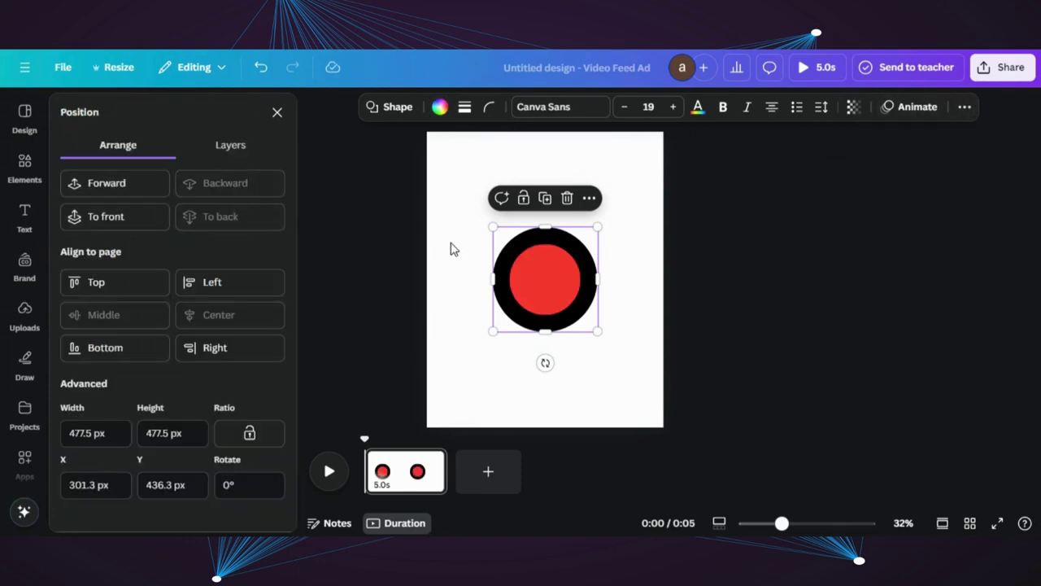
left_click_drag(598, 332, 593, 326)
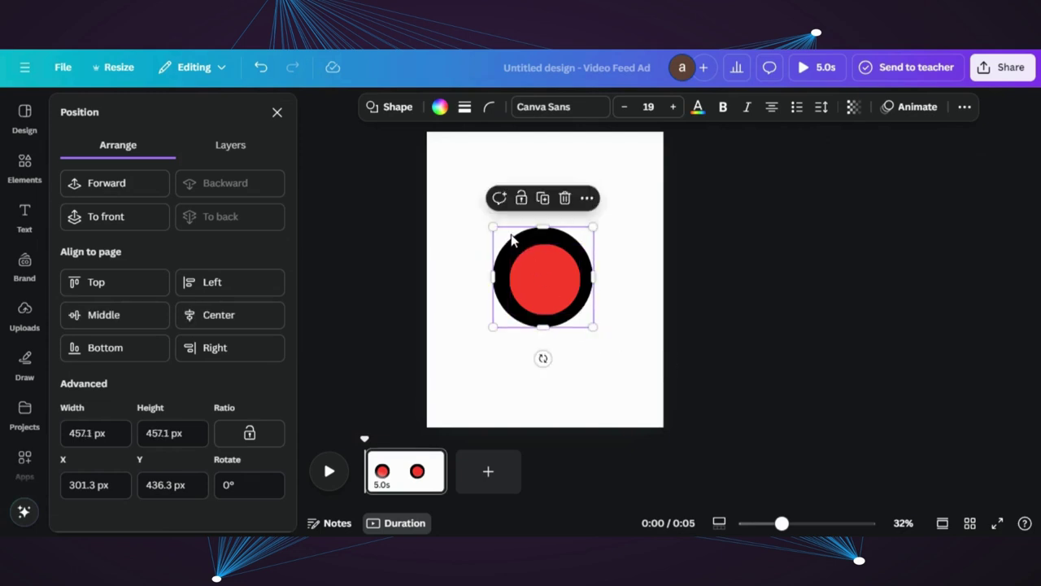
left_click_drag(511, 238, 547, 272)
- Duplicate the black circle and enlarge the copy evenly to about 543 px around the page centre
left_click(545, 201)
left_click_drag(488, 223, 477, 212)
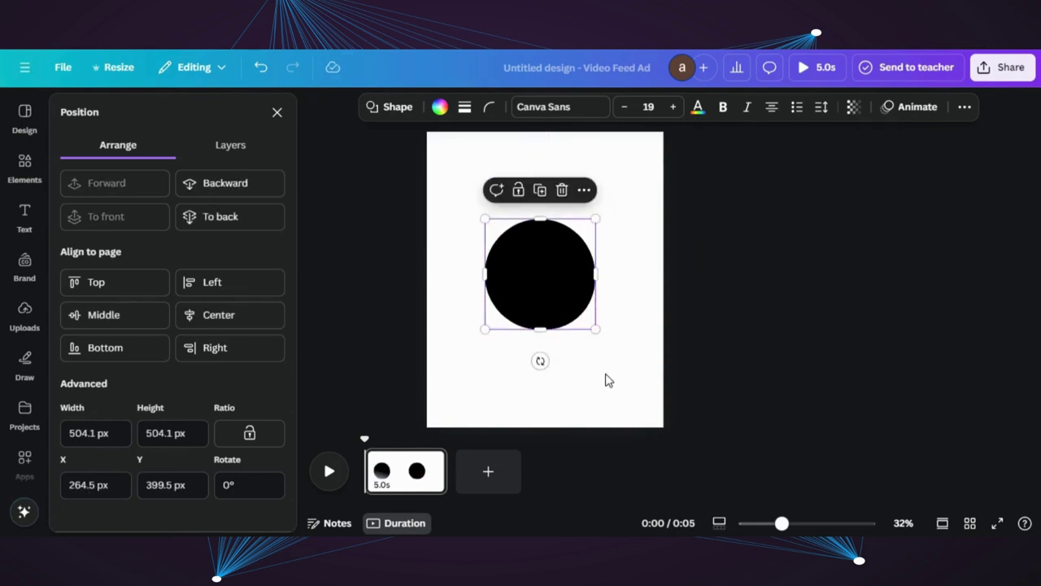
left_click_drag(596, 330, 603, 338)
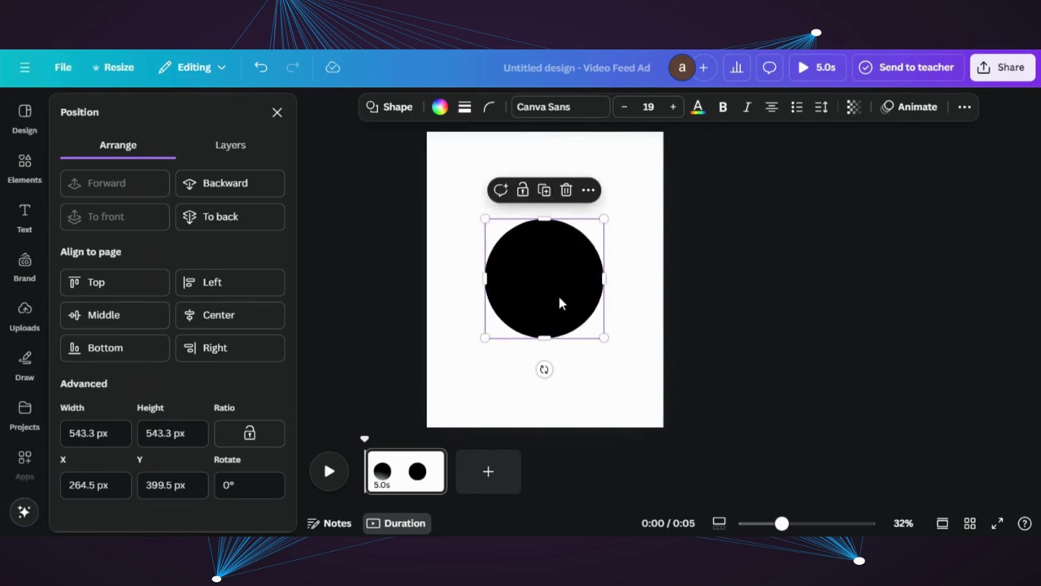
- Send the enlarged copy to the back and recolour it red to form an outer red ring
left_click(242, 218)
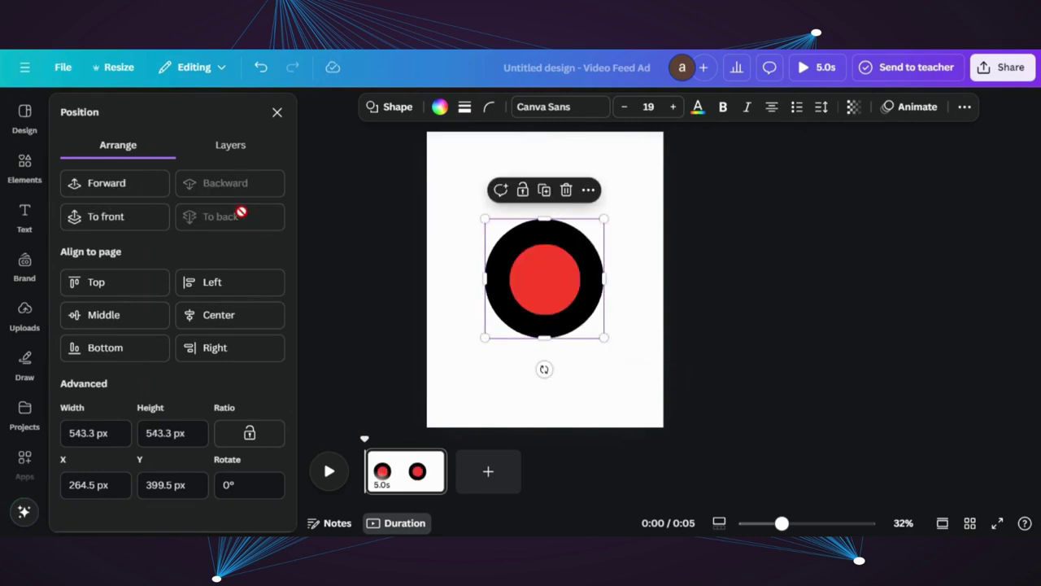
left_click(439, 106)
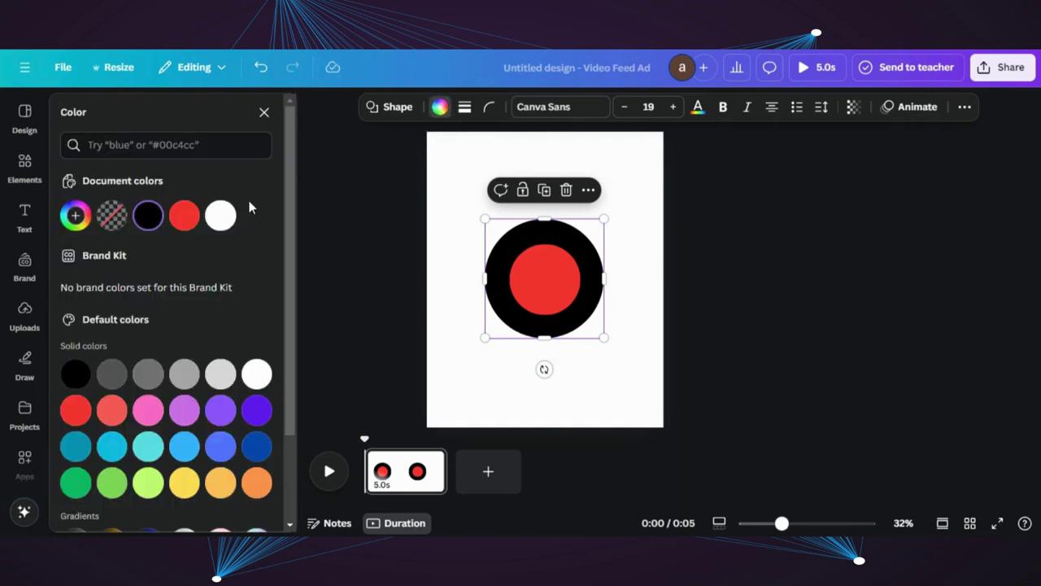
left_click(183, 218)
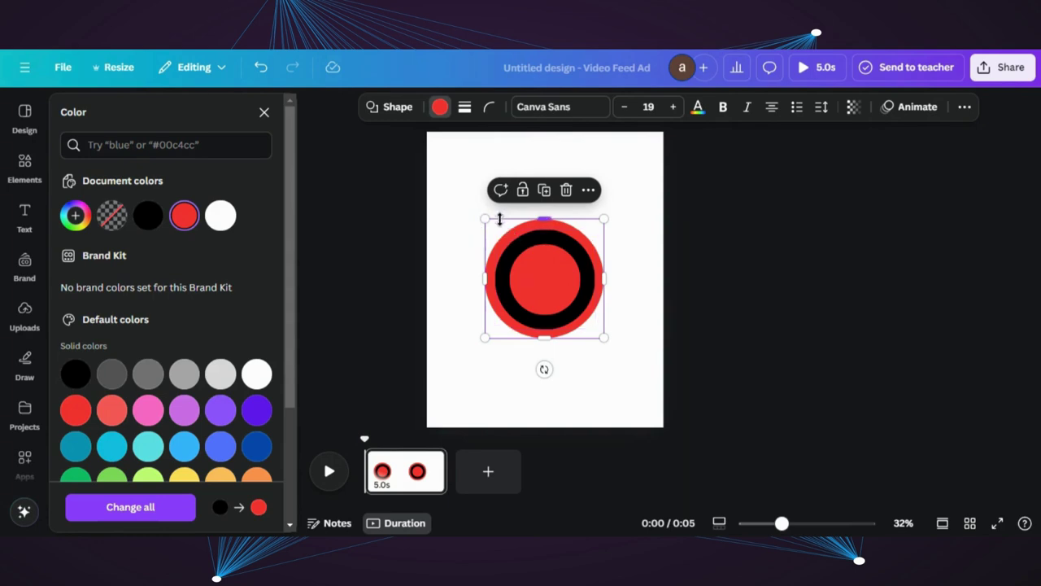
- Duplicate the inner black circle, enlarge the copy to about 626 px and centre it on the page
left_click_drag(494, 234, 495, 232)
left_click(533, 245)
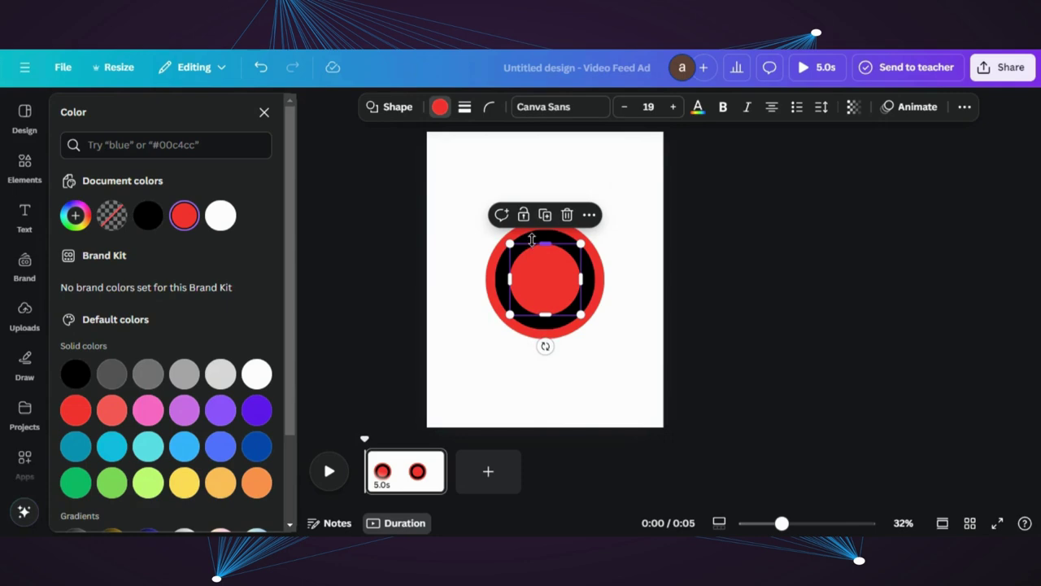
left_click(498, 261)
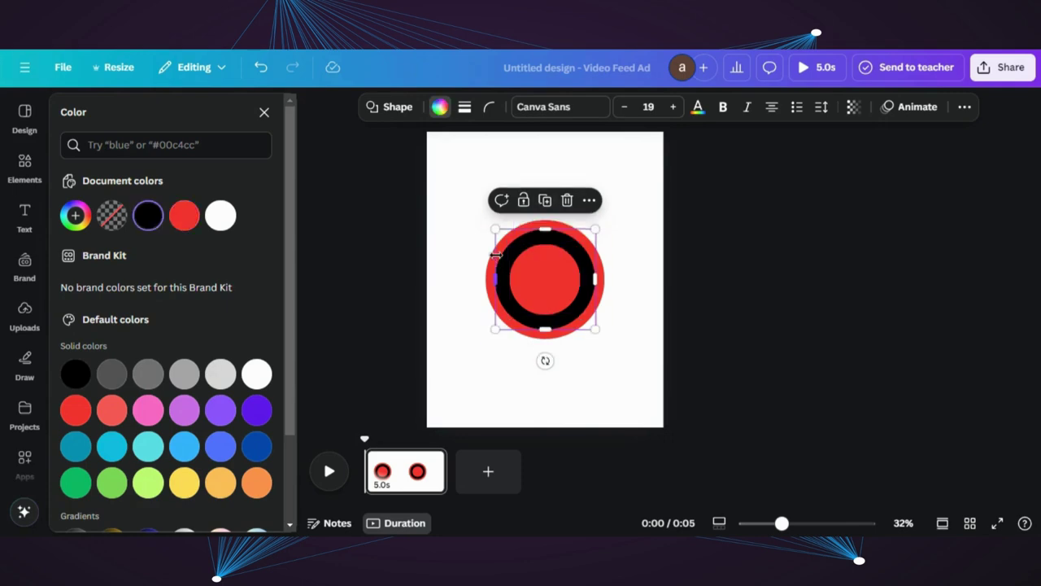
left_click(545, 204)
left_click_drag(548, 252, 532, 235)
left_click_drag(586, 320, 560, 283)
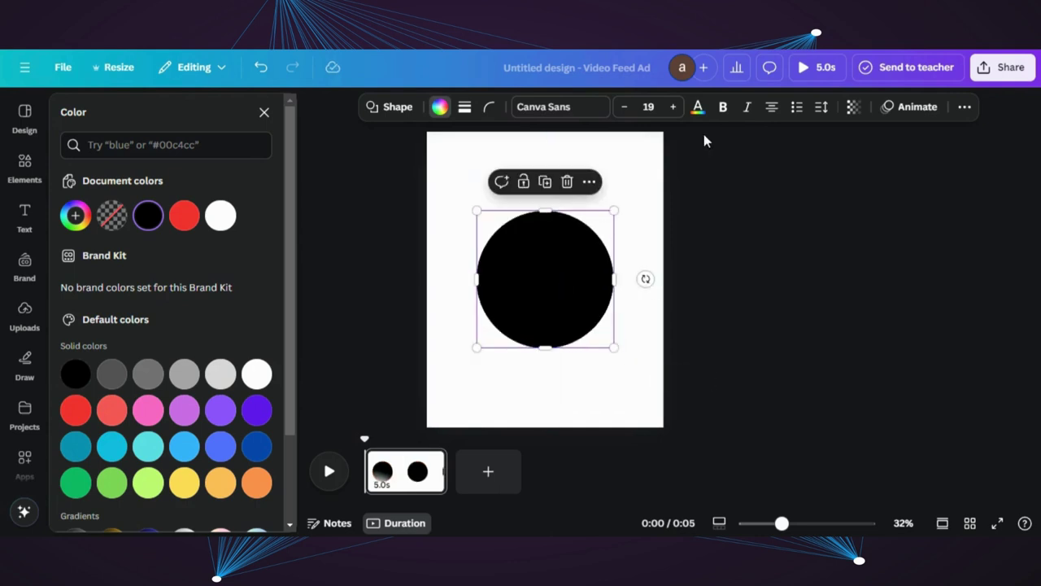
- Send the newly enlarged black circle behind all the rings and resize it from its corner
left_click(964, 106)
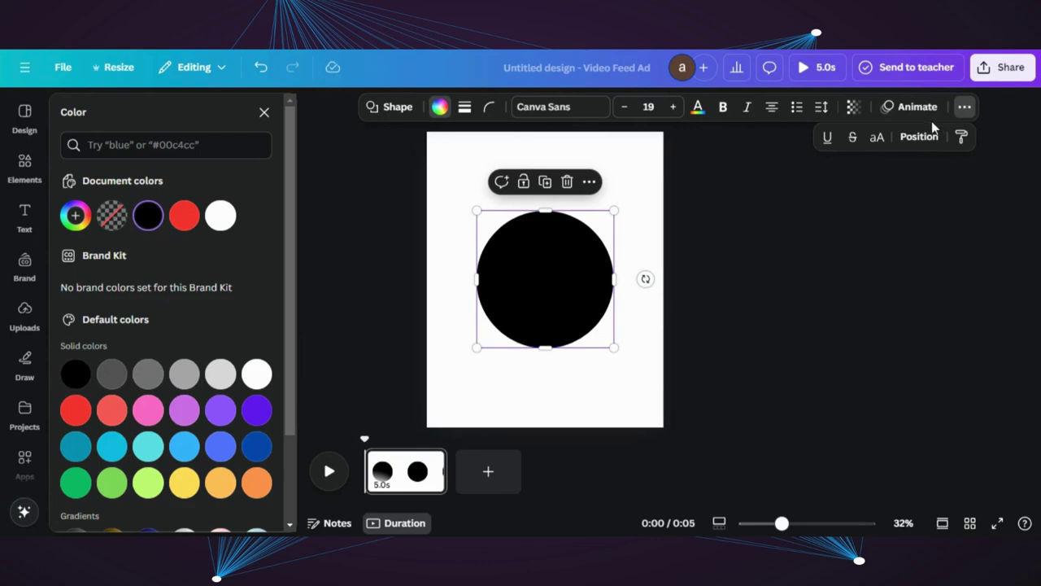
left_click(919, 137)
left_click(214, 216)
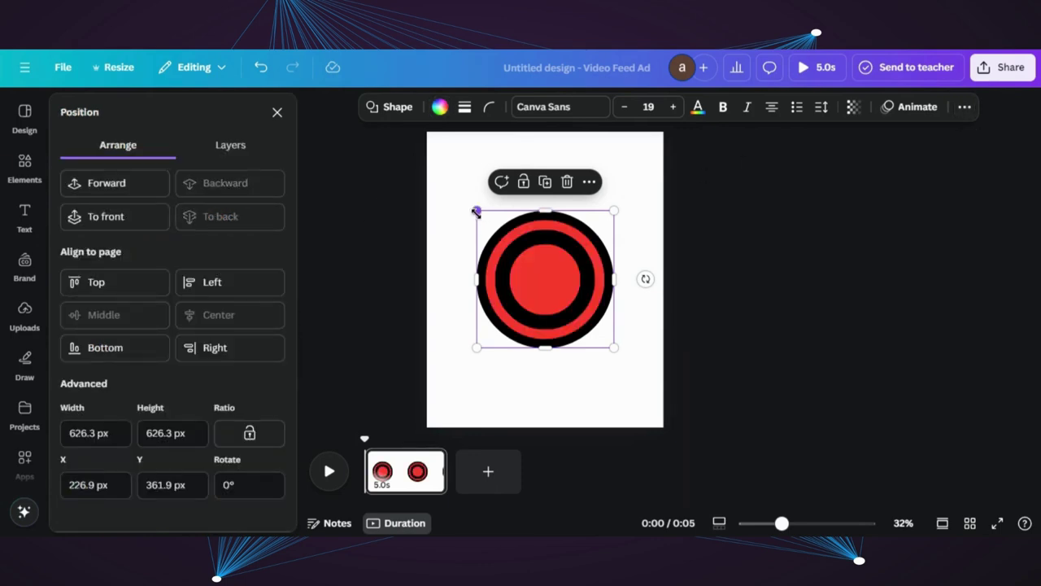
left_click_drag(477, 211, 484, 144)
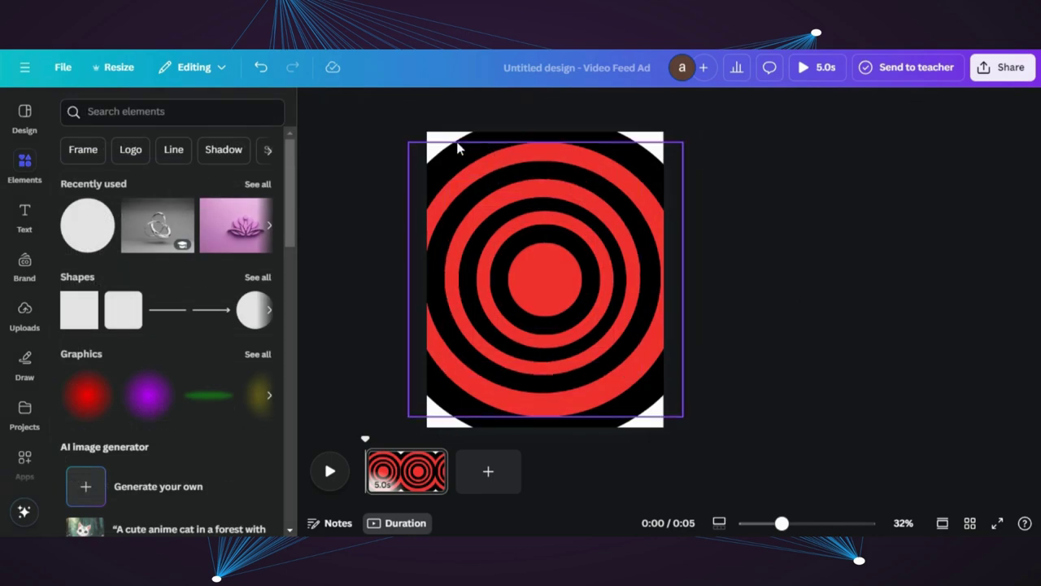
- Duplicate the outermost red circle and enlarge the copy to about 1778 px, centred to cover the whole page
left_click(469, 165)
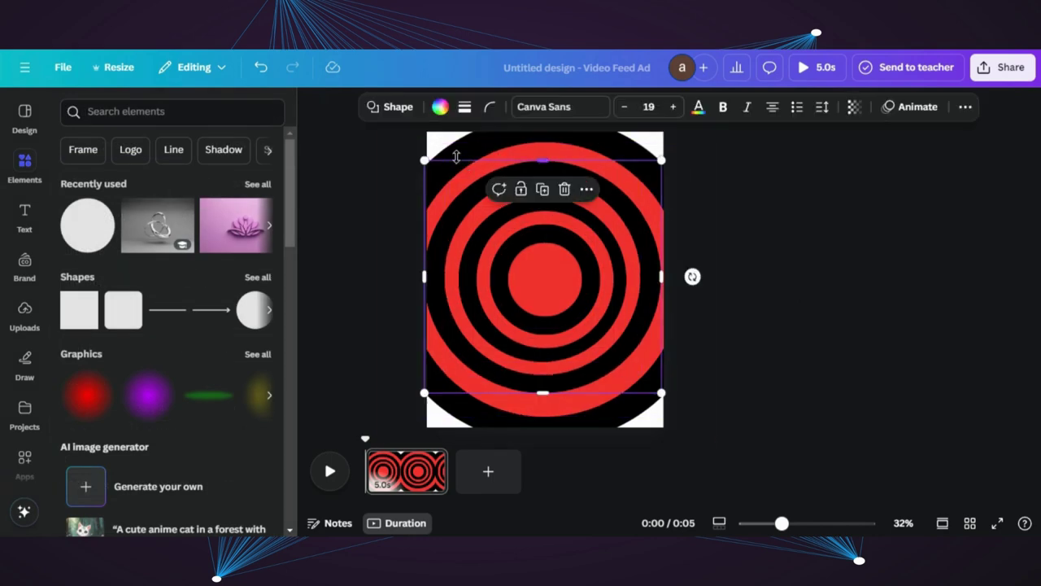
left_click(457, 153)
left_click(545, 172)
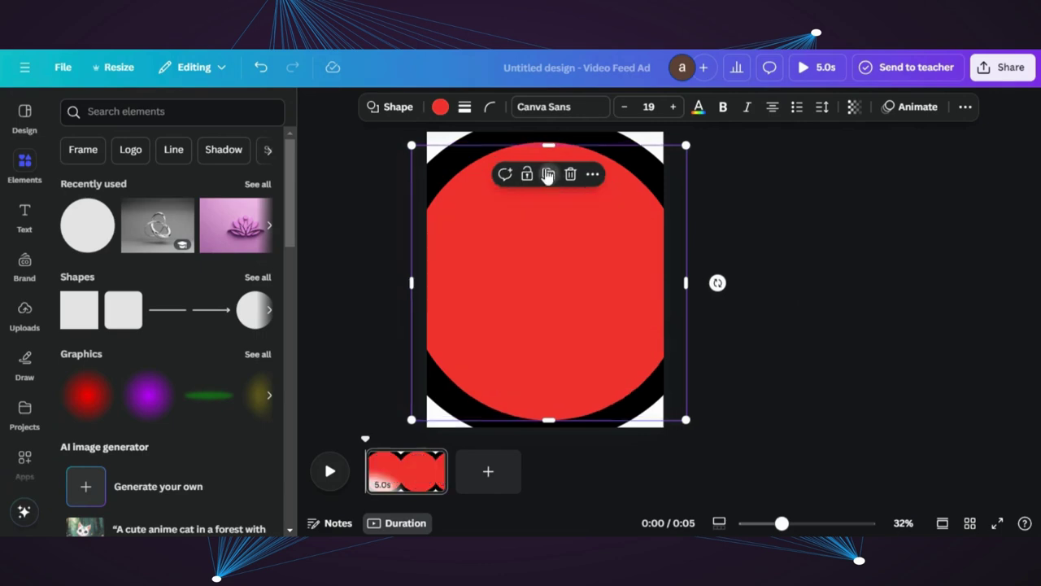
left_click_drag(540, 205, 492, 149)
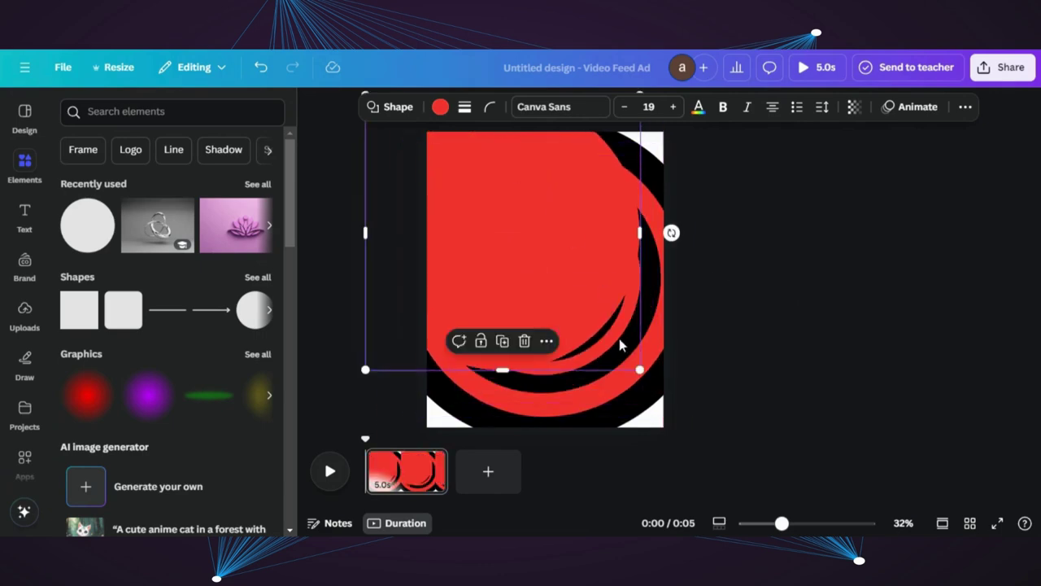
left_click_drag(638, 366, 719, 453)
left_click_drag(586, 297, 571, 283)
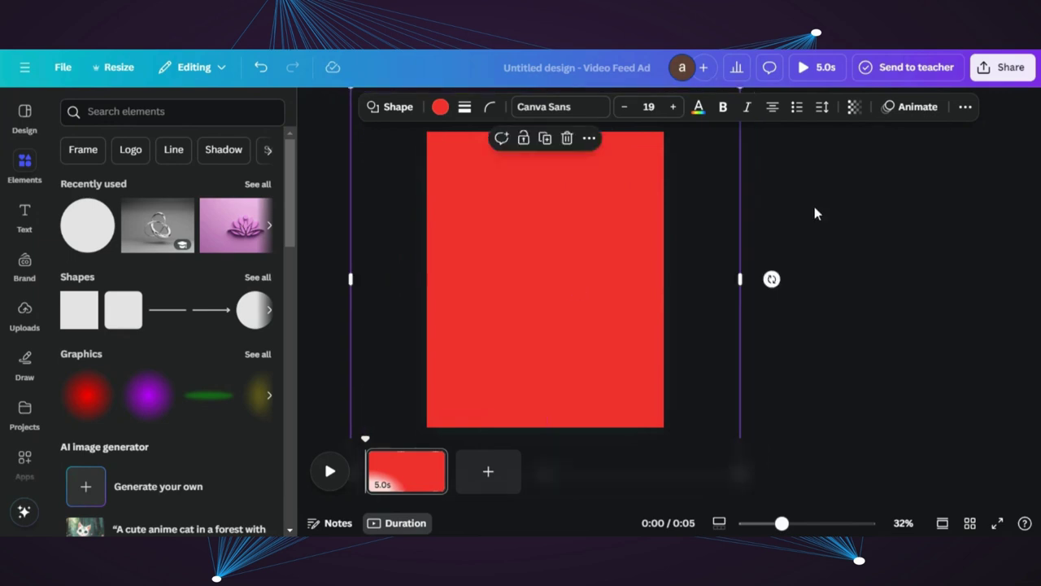
- Send the page-covering red circle to the back so it fills the corners behind the rings
left_click(965, 106)
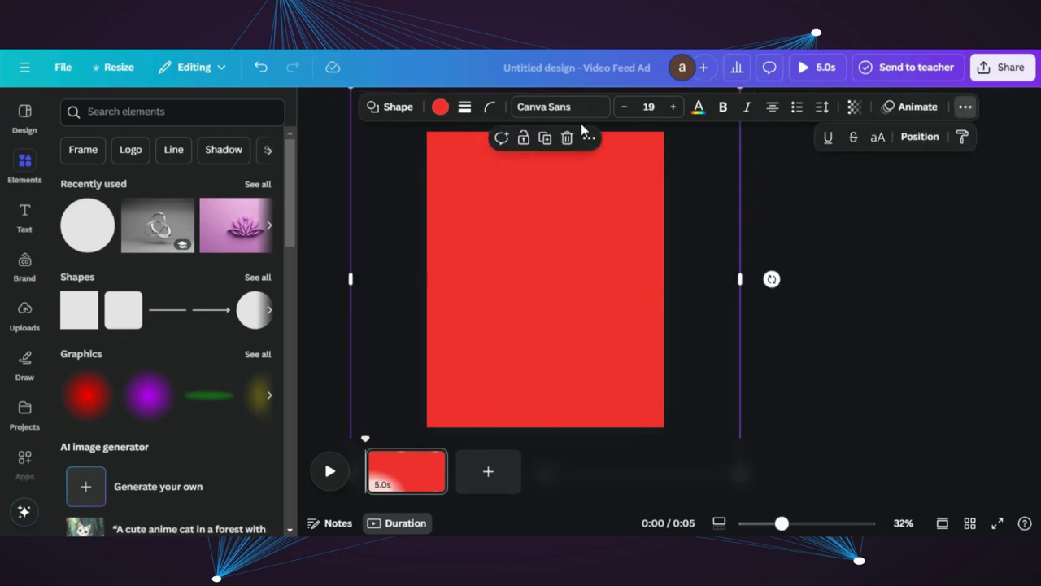
left_click(919, 135)
left_click(221, 215)
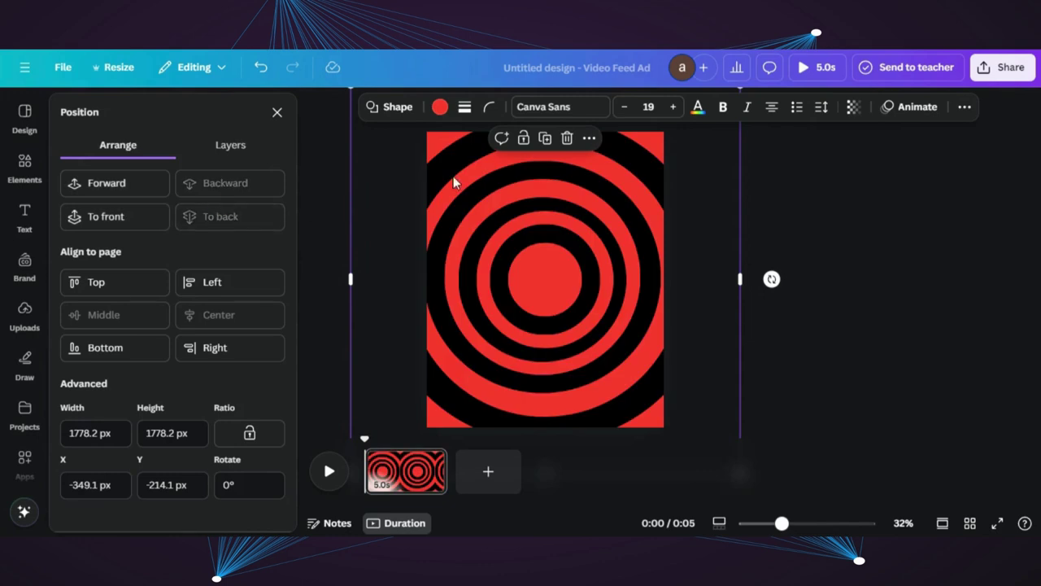
- Place the uploaded Lay's Wavy chips bag image on the page and remove its background
left_click(24, 313)
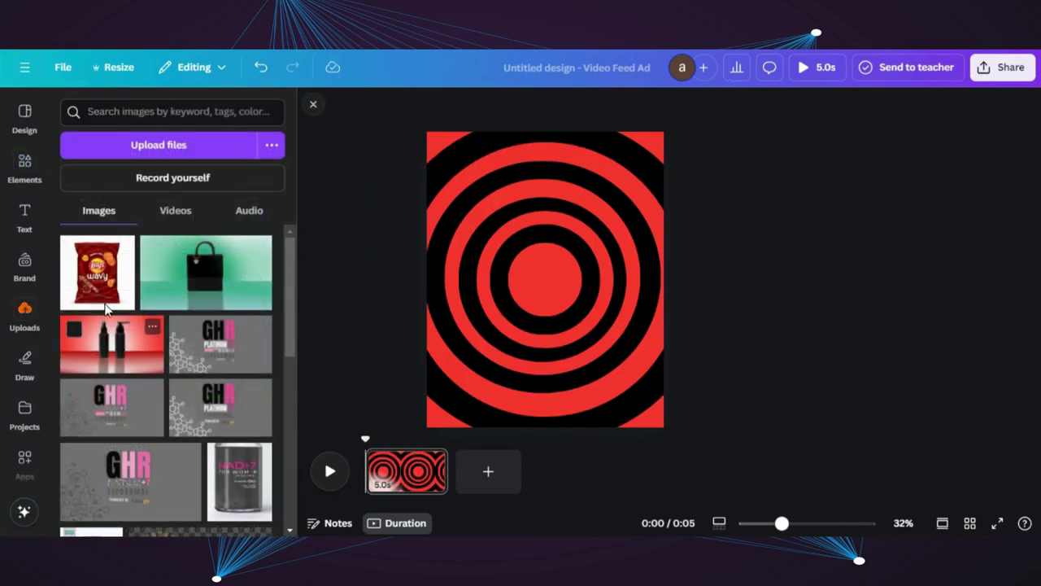
left_click(97, 272)
left_click(520, 106)
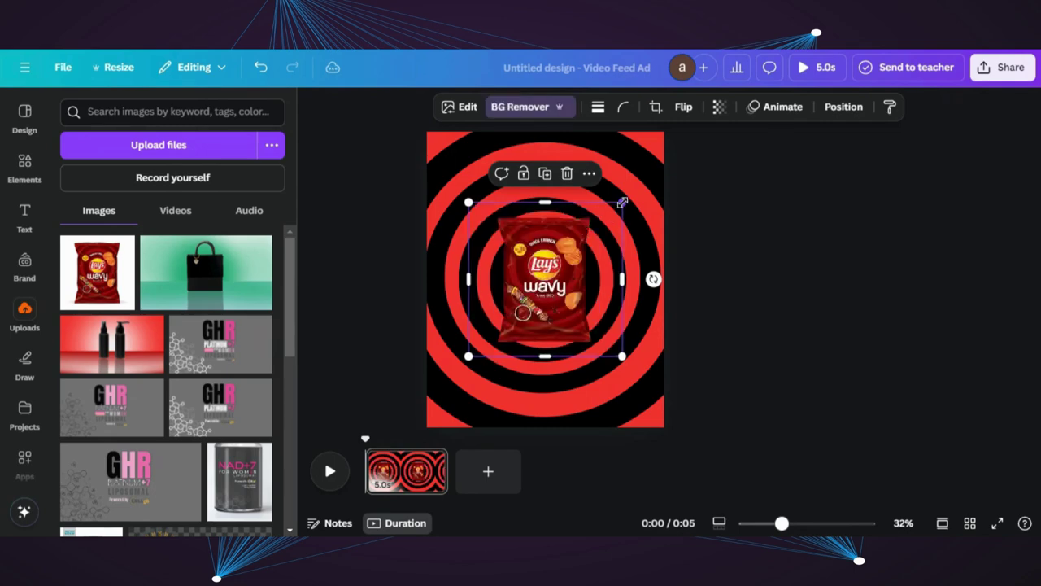
- Enlarge the chips bag over the rings' centre and crop its frame to about 538 × 810 px
left_click_drag(635, 186, 648, 174)
mouse_move(536, 230)
left_mouse_down()
mouse_move(516, 228)
mouse_move(522, 242)
left_mouse_up()
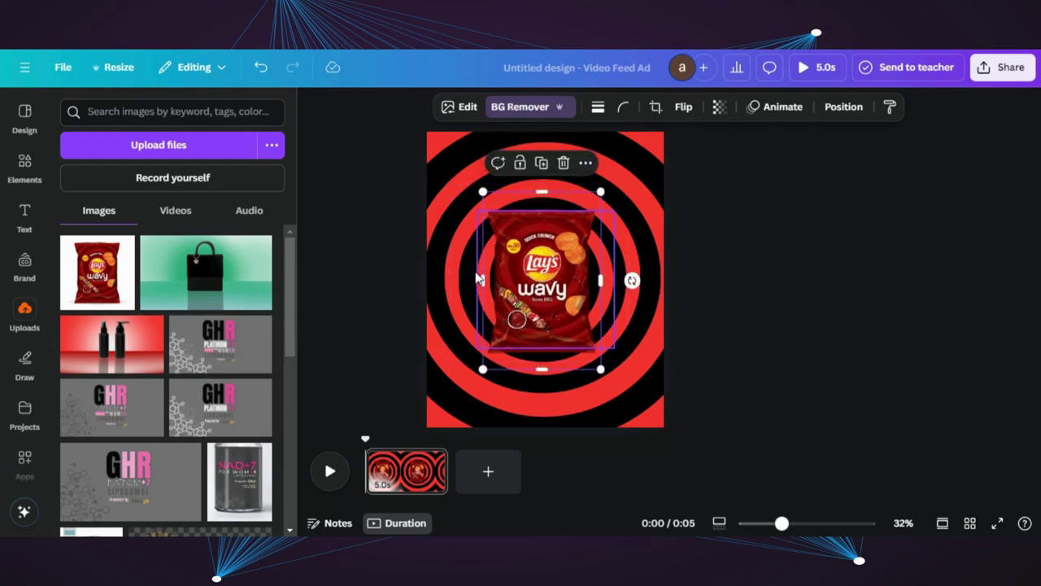
- Recolour the smallest black circle behind the chips bag with the darkest red from the bag's photo colours
left_click(846, 107)
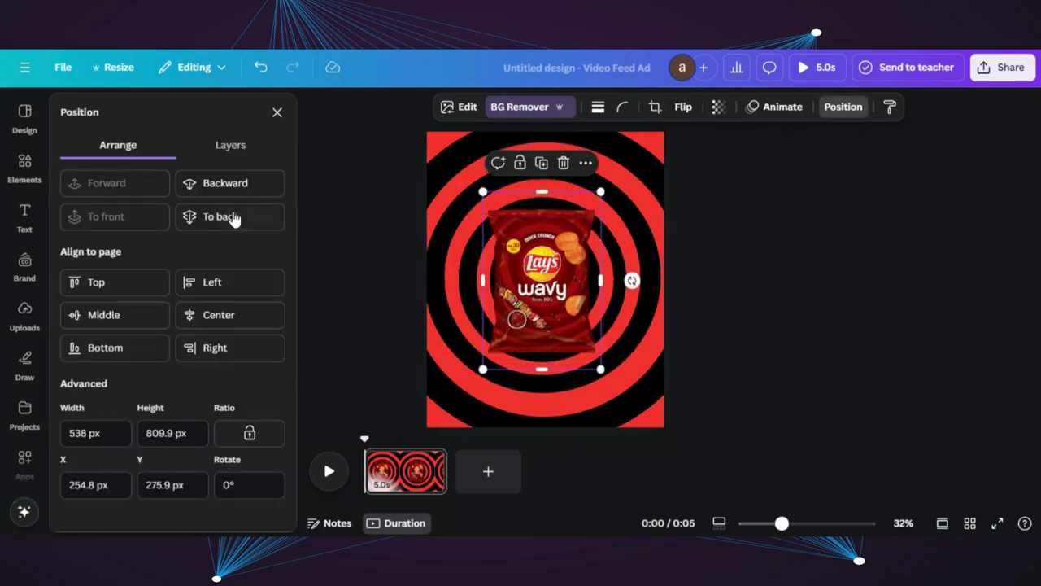
left_click(244, 145)
left_click(174, 316)
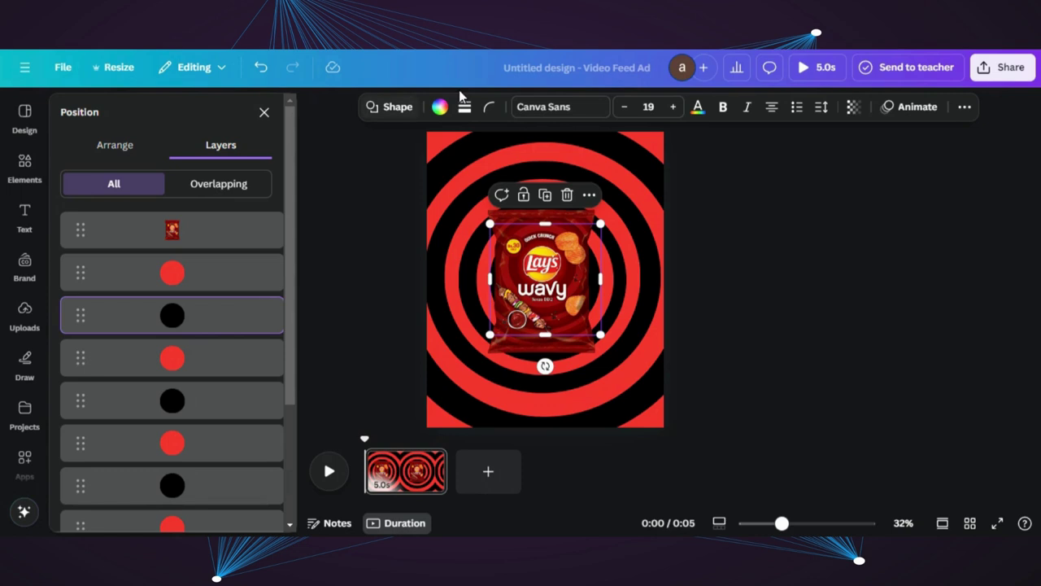
left_click(439, 106)
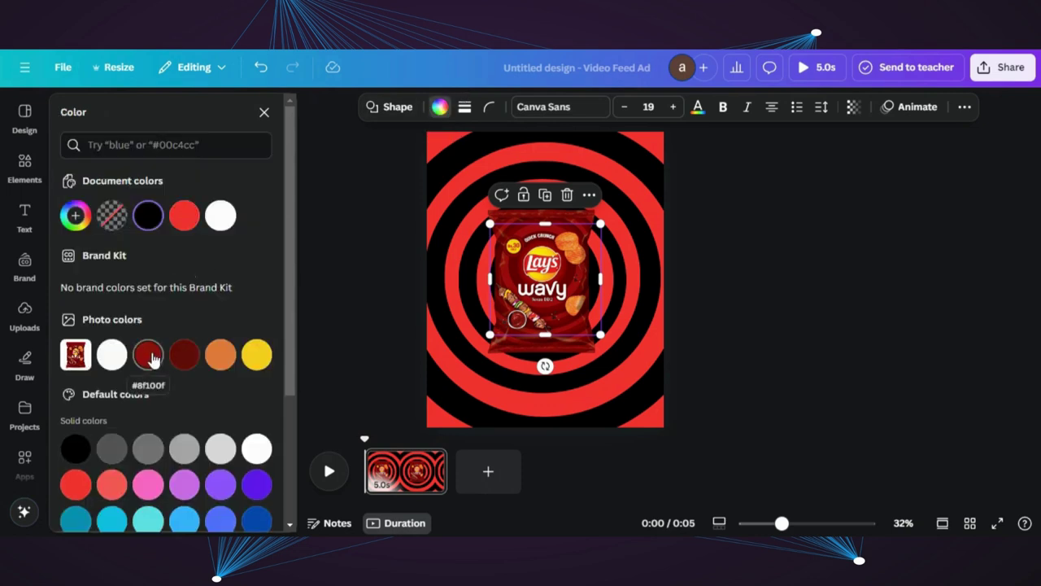
left_click(185, 356)
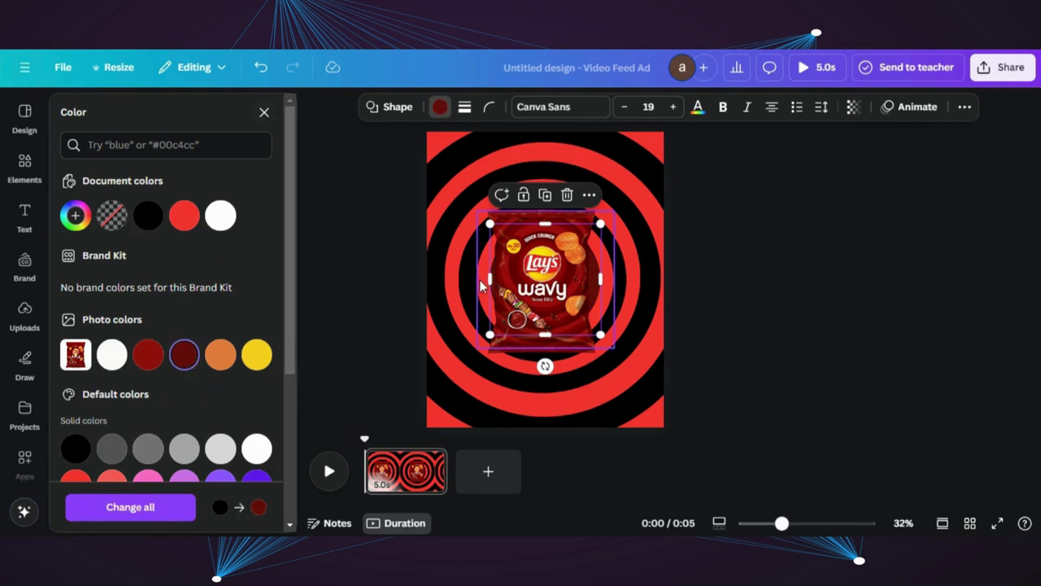
- Recolour the next three rings outward, using photo colour #8f100f for the two red ones and the darkest red for the black one
left_click(479, 279)
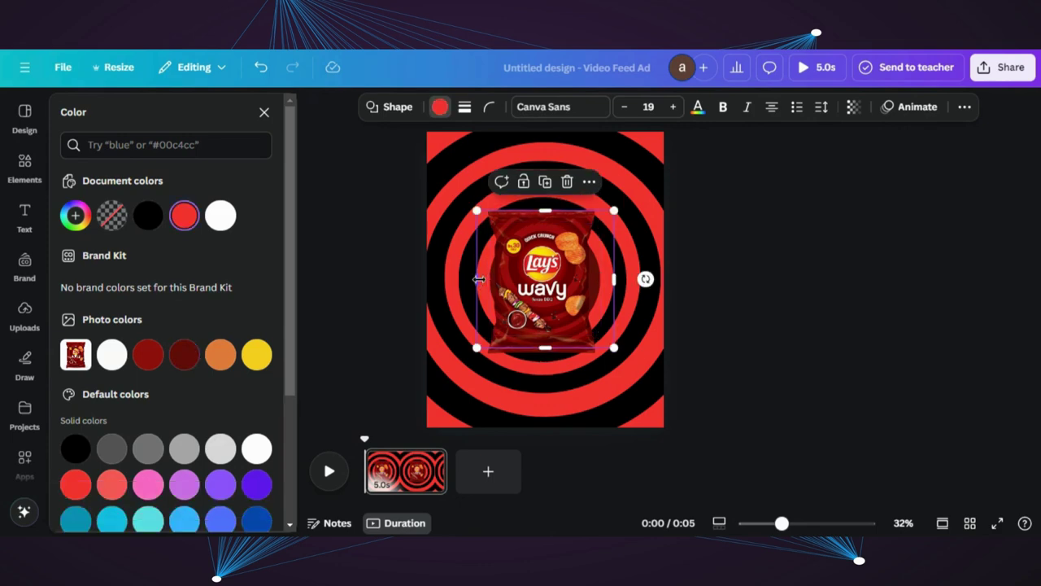
left_click(147, 356)
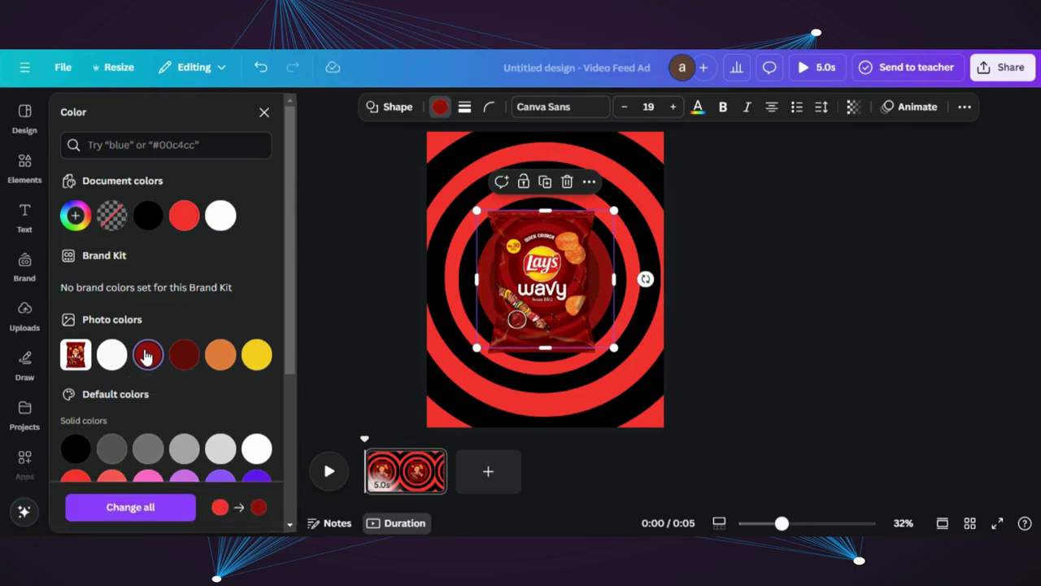
left_click(459, 262)
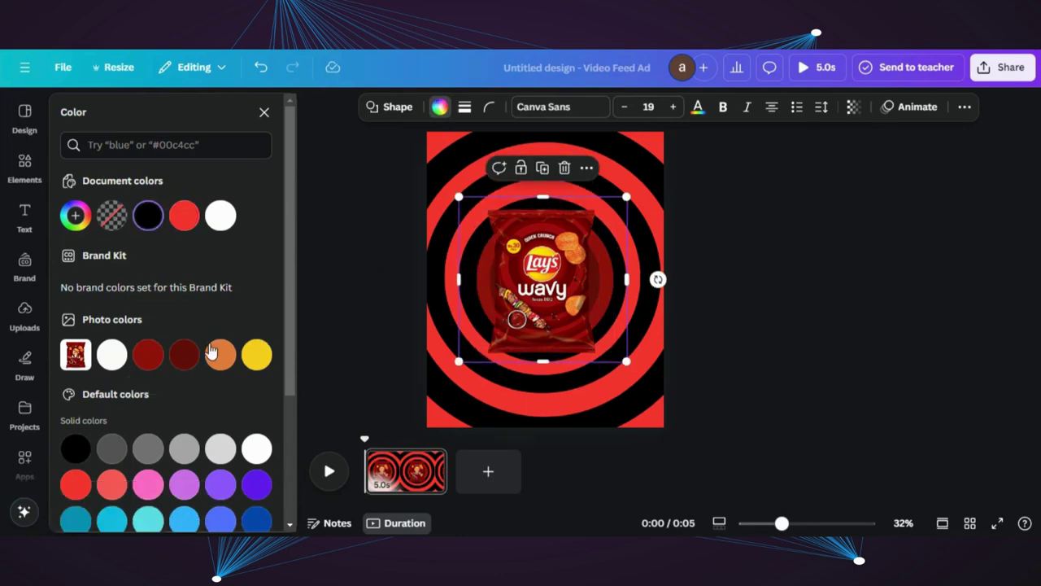
left_click(183, 358)
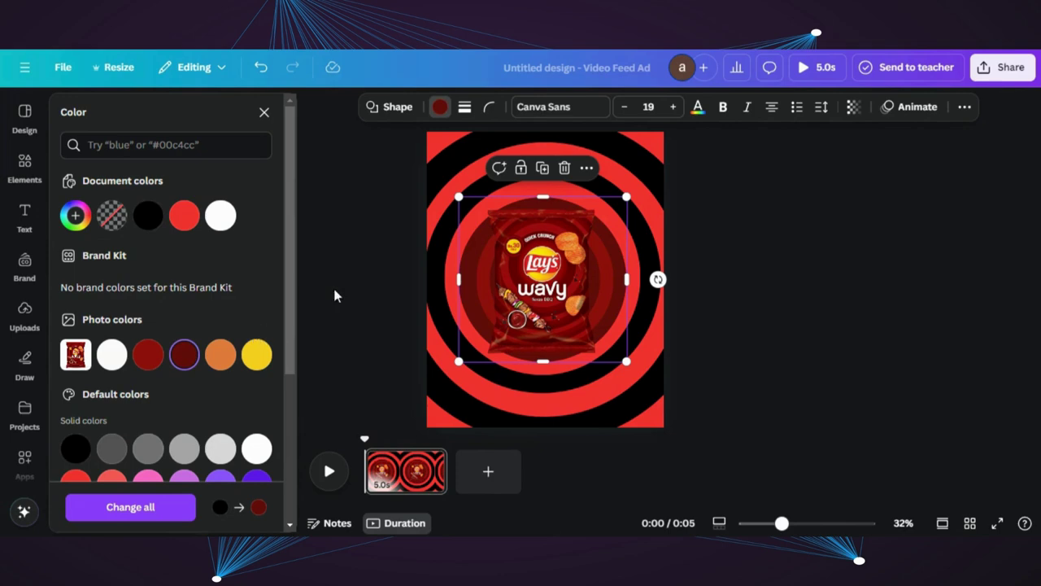
left_click(445, 263)
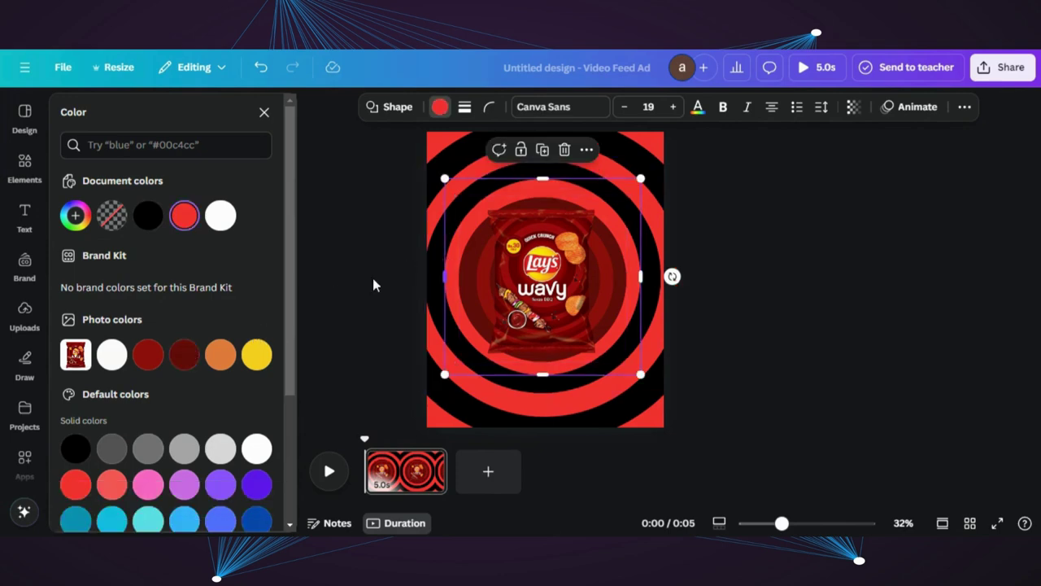
left_click(148, 358)
- Recolour the outer two black rings in the darkest photo red and the red ring between them in #8f100f
left_click(434, 262)
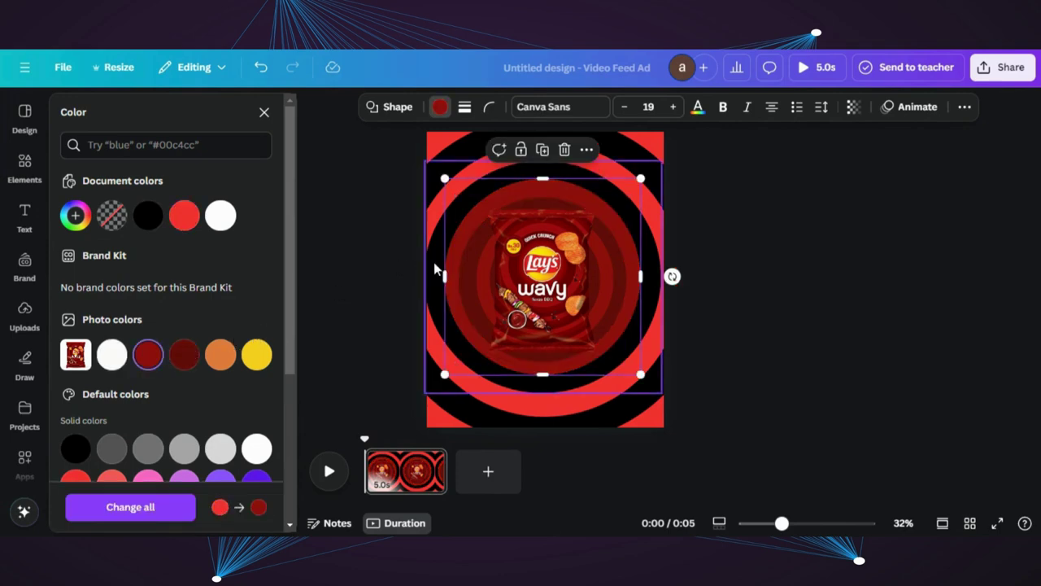
left_click(185, 356)
left_click(482, 154)
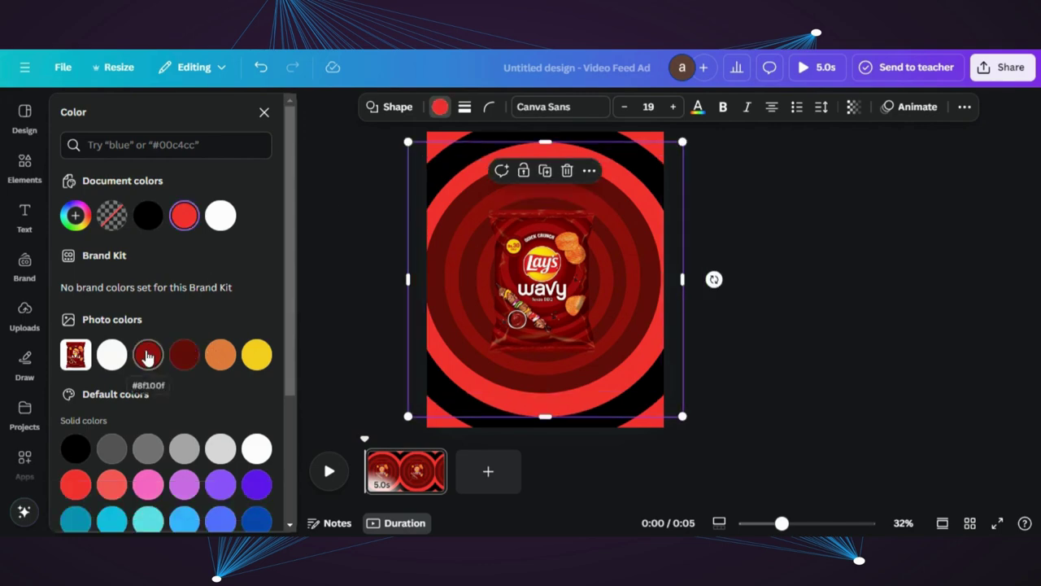
left_click(147, 357)
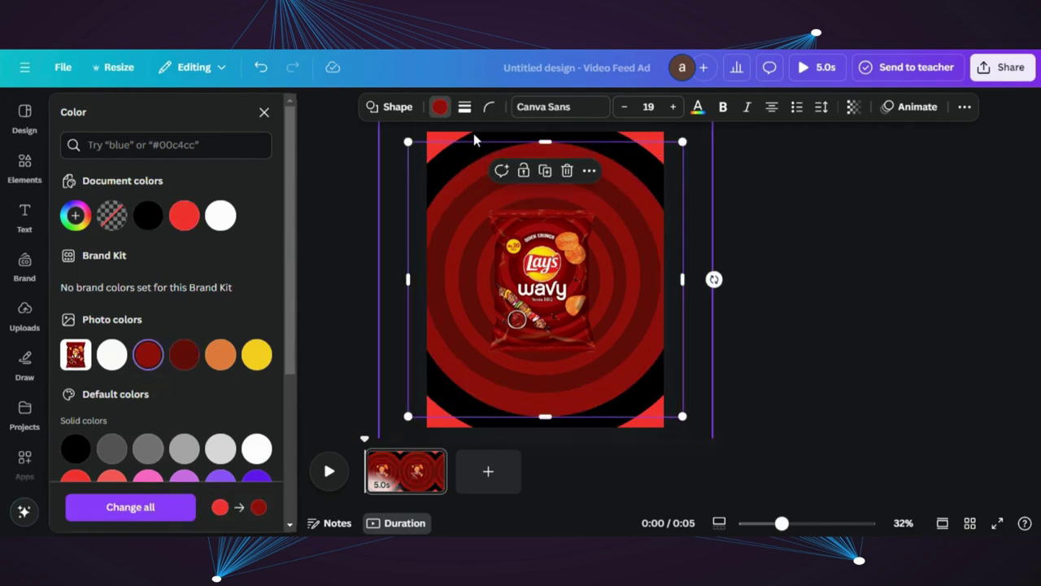
left_click(480, 423)
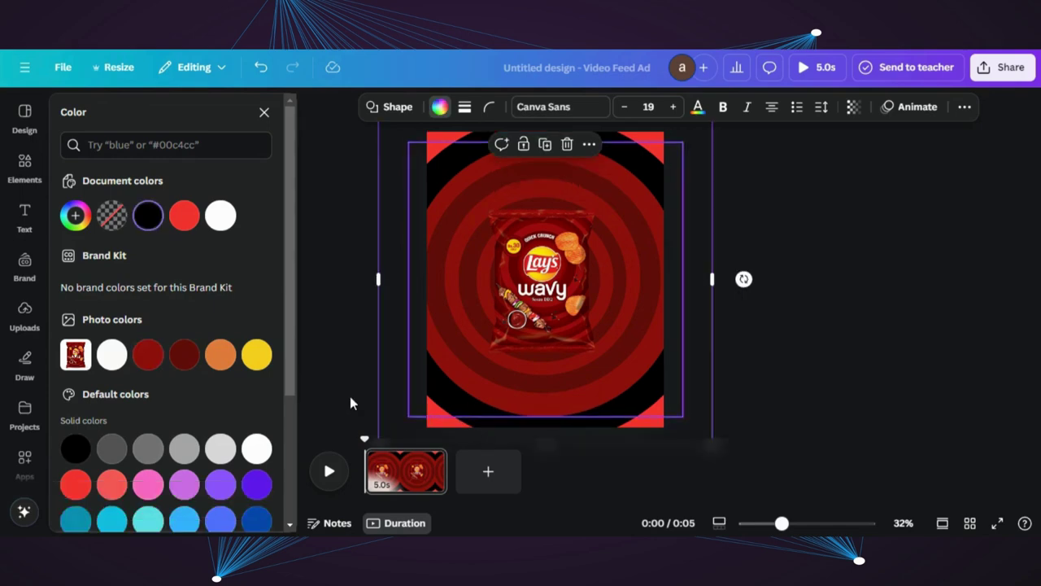
left_click(183, 358)
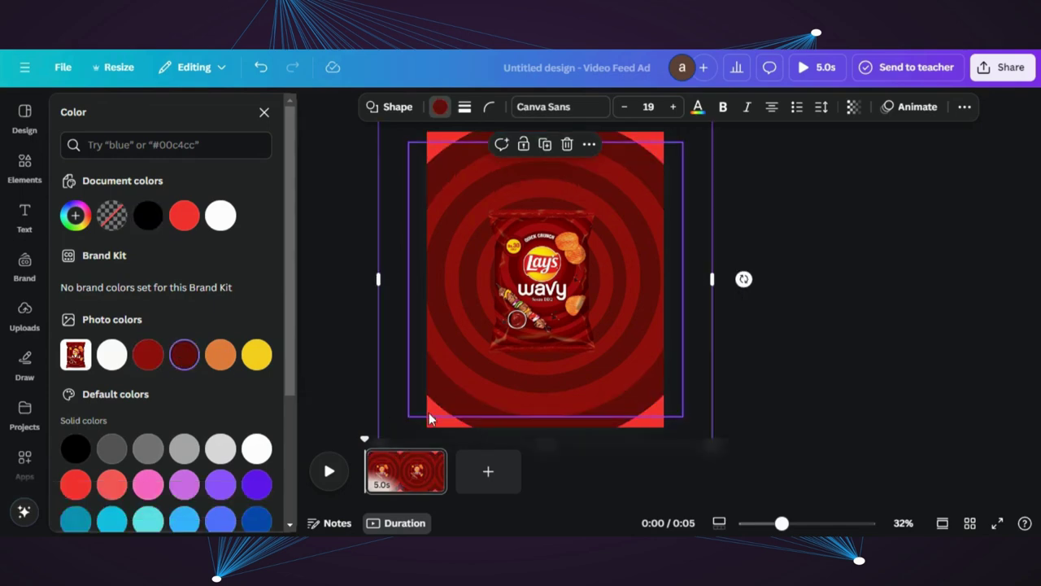
- Recolour the rearmost bright red circle that fills the page corners with the photo's lighter dark red, #8f100f
left_click(909, 107)
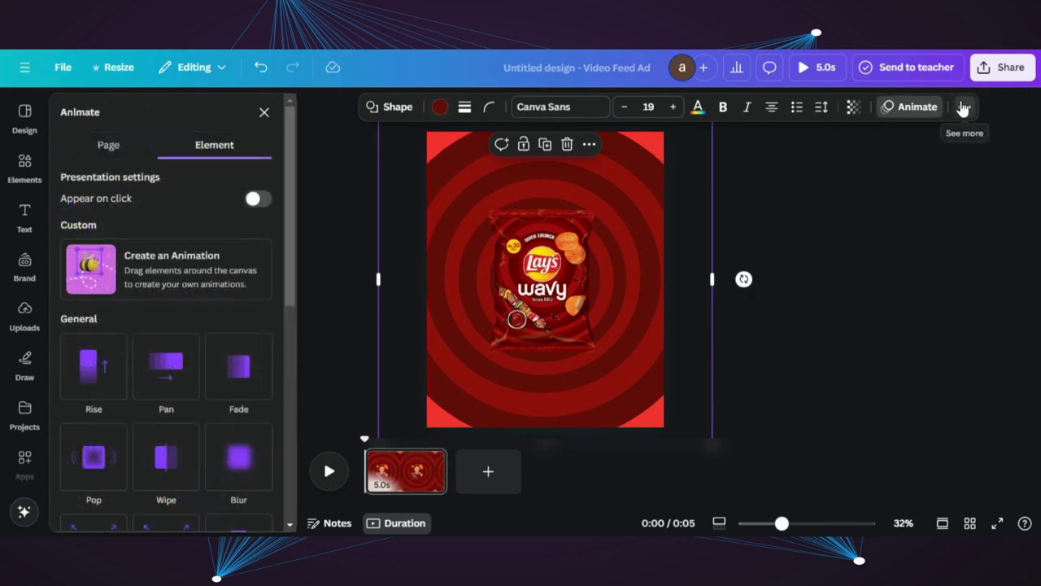
left_click(964, 106)
left_click(918, 137)
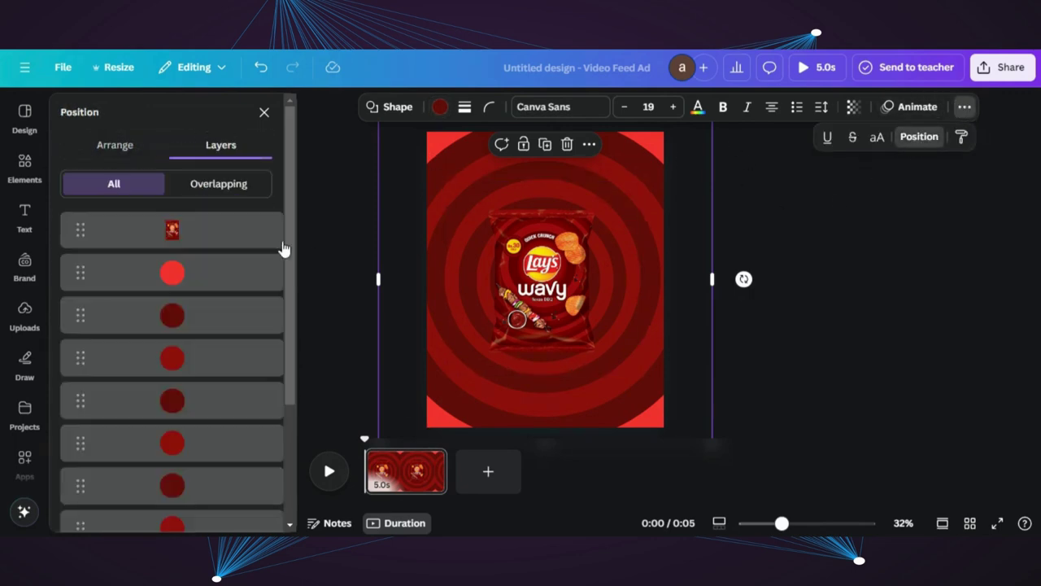
scroll(181, 274, "down", 5)
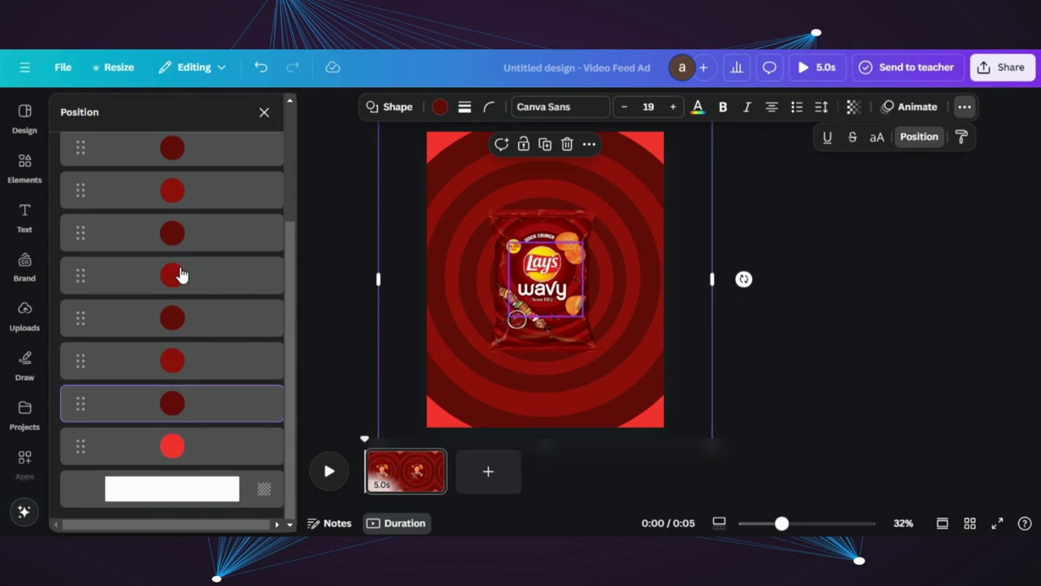
left_click(181, 447)
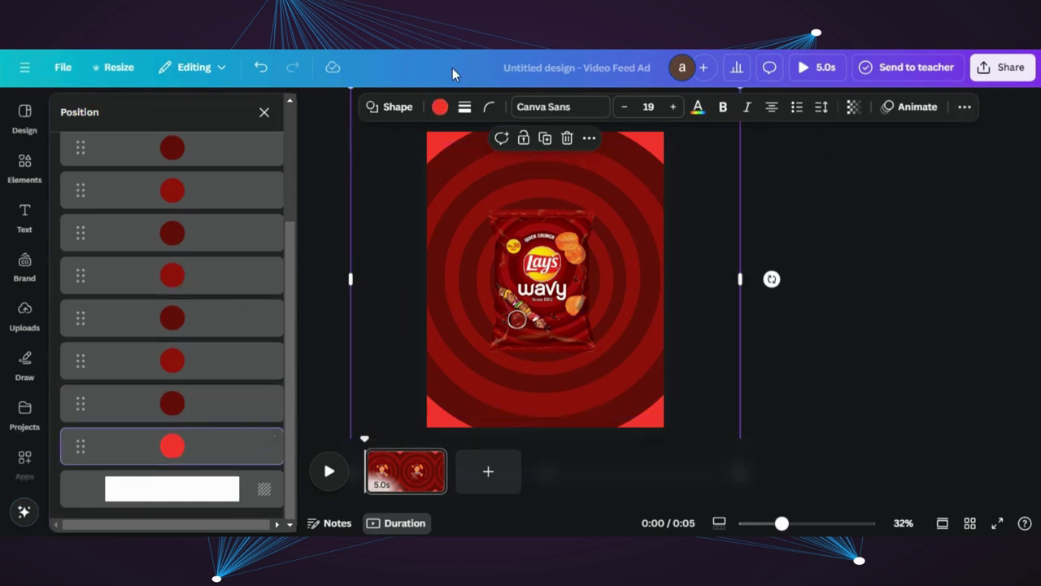
left_click(439, 107)
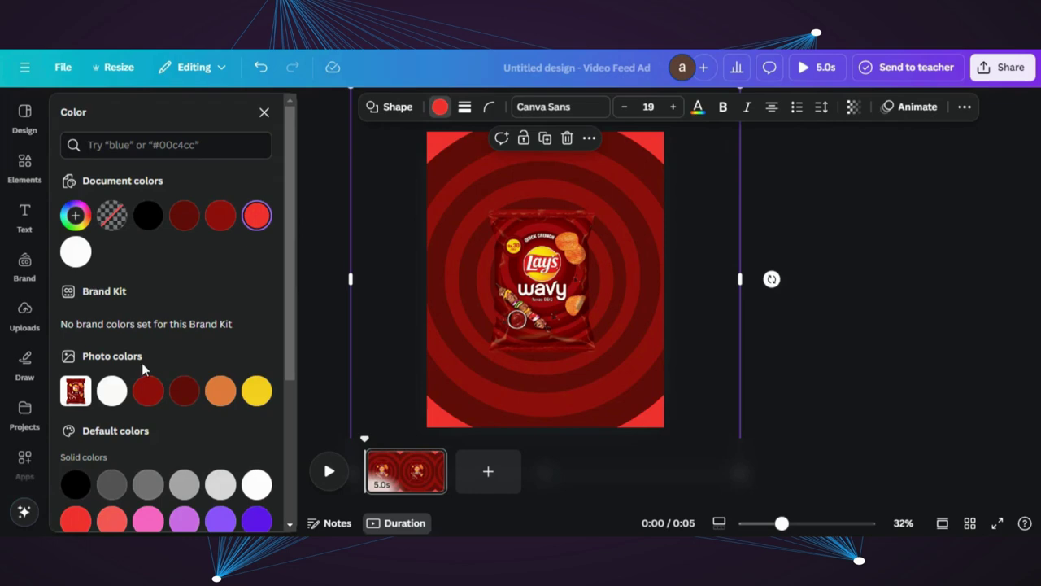
left_click(147, 392)
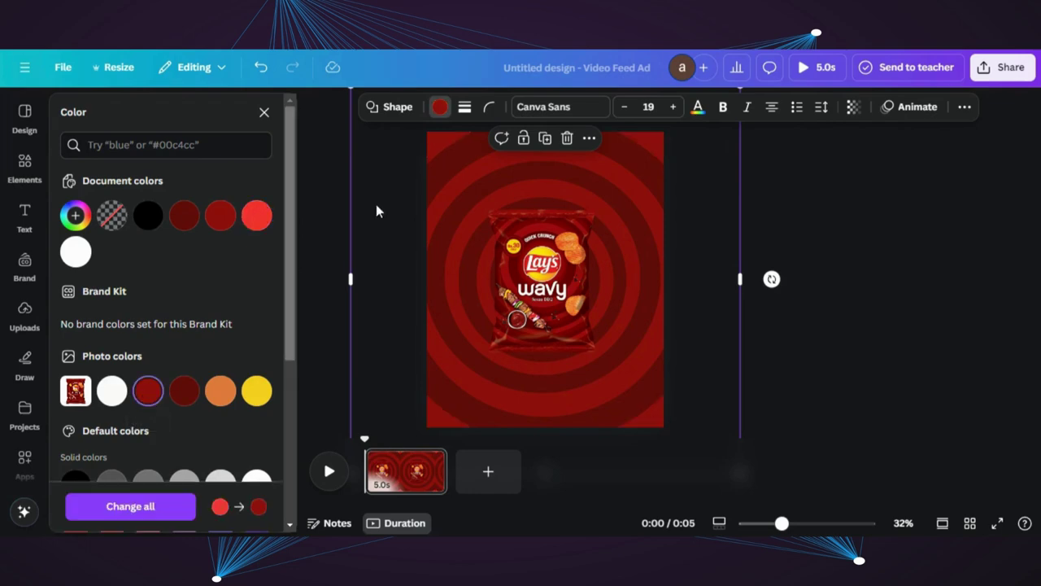
- Change the white page background layer to a dark red from the chips bag's photo colours
left_click(964, 107)
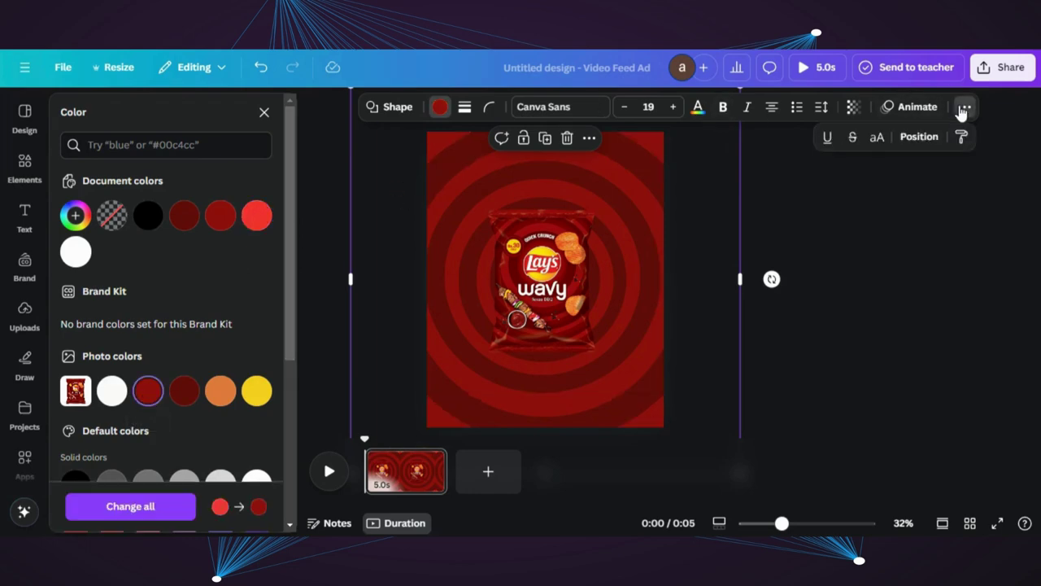
left_click(919, 136)
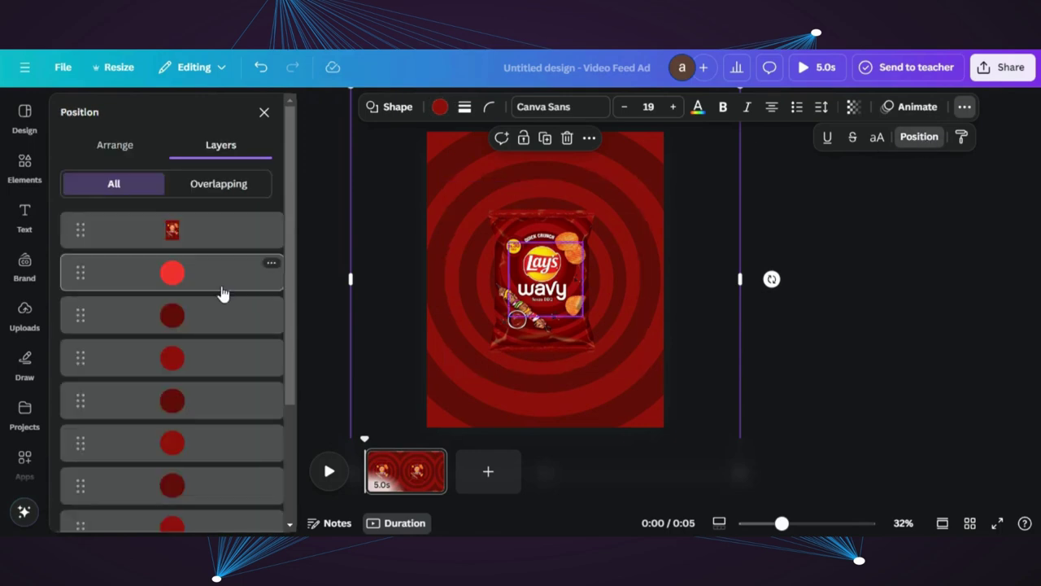
scroll(221, 290, "down", 5)
left_click(186, 487)
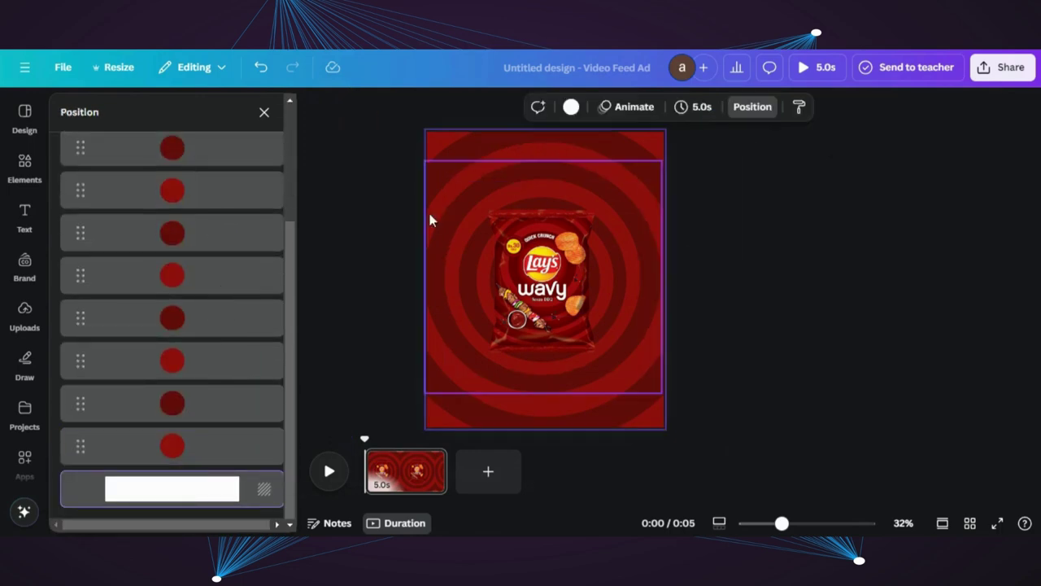
left_click(571, 106)
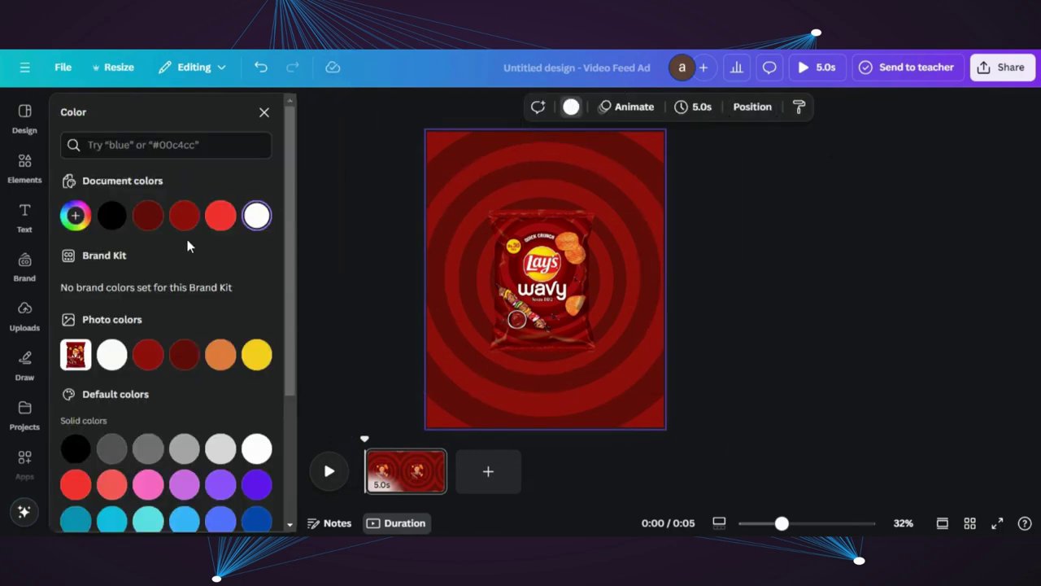
left_click(149, 356)
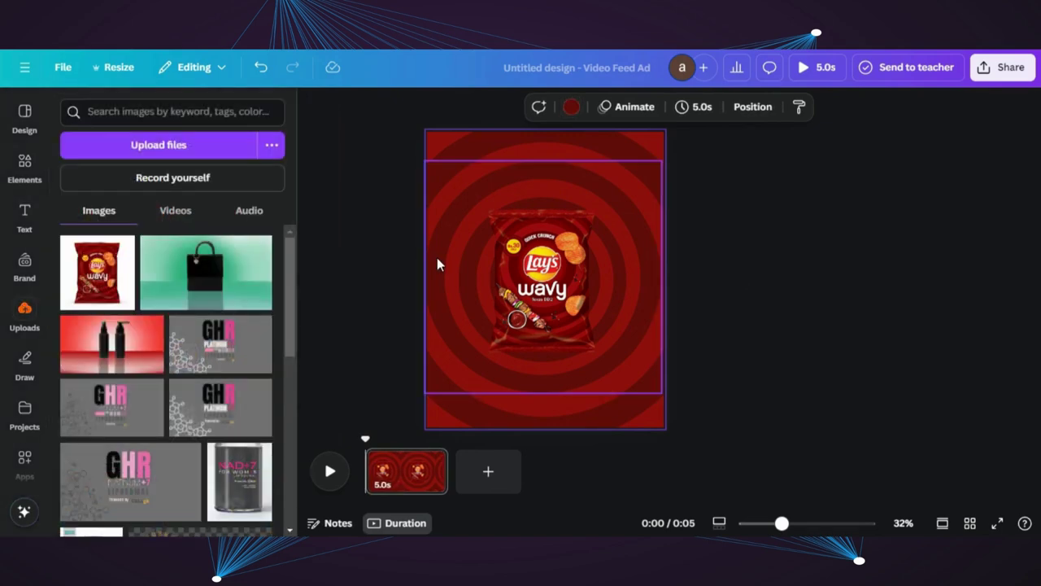
- Select the rings and chips bag together and apply a Pop animation on enter at a low speed
left_click_drag(405, 253, 616, 275)
left_click(714, 279)
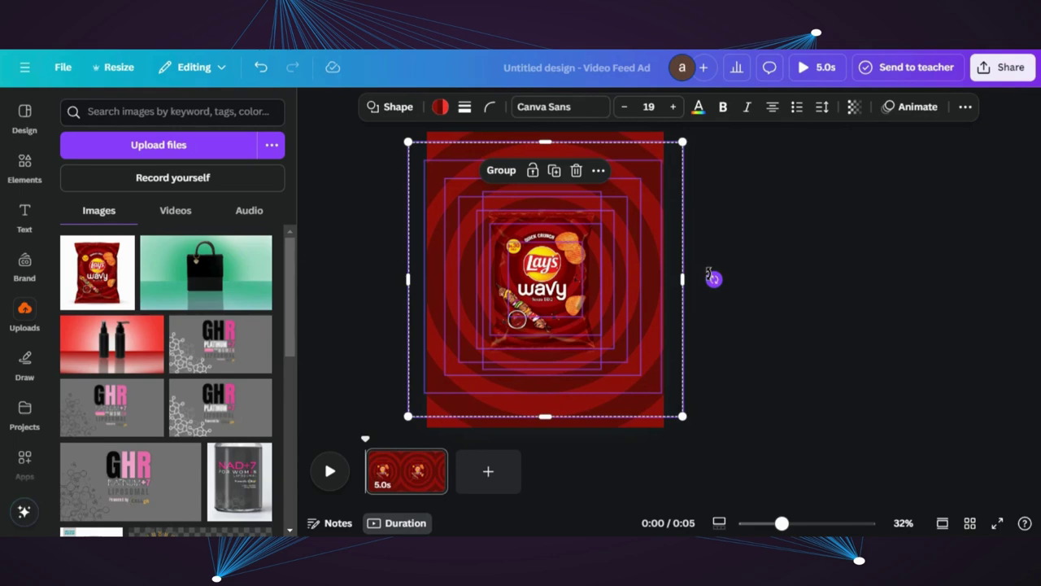
left_click(895, 106)
scroll(144, 341, "down", 3)
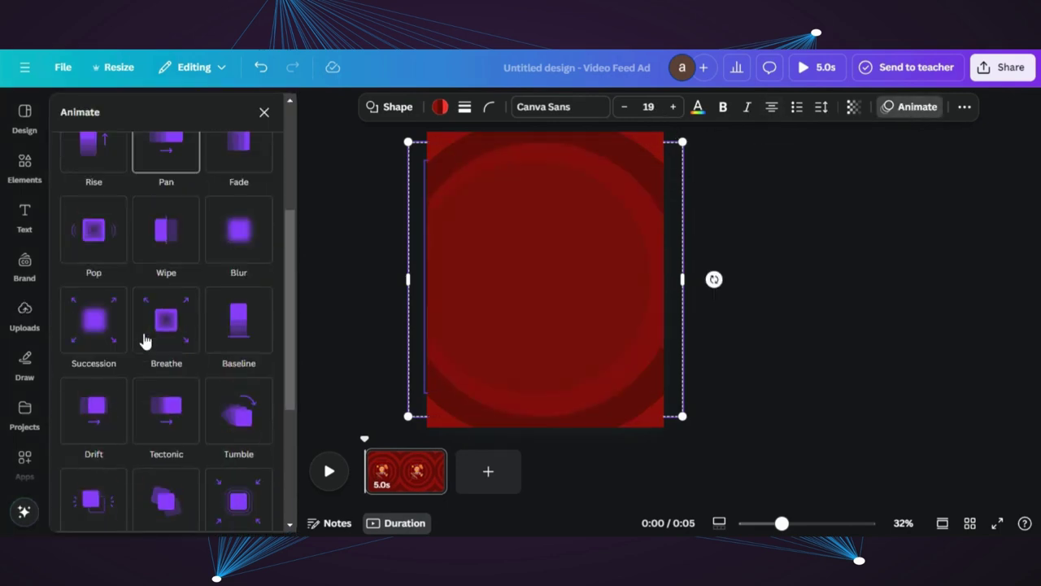
left_click(96, 247)
left_click_drag(161, 398, 87, 396)
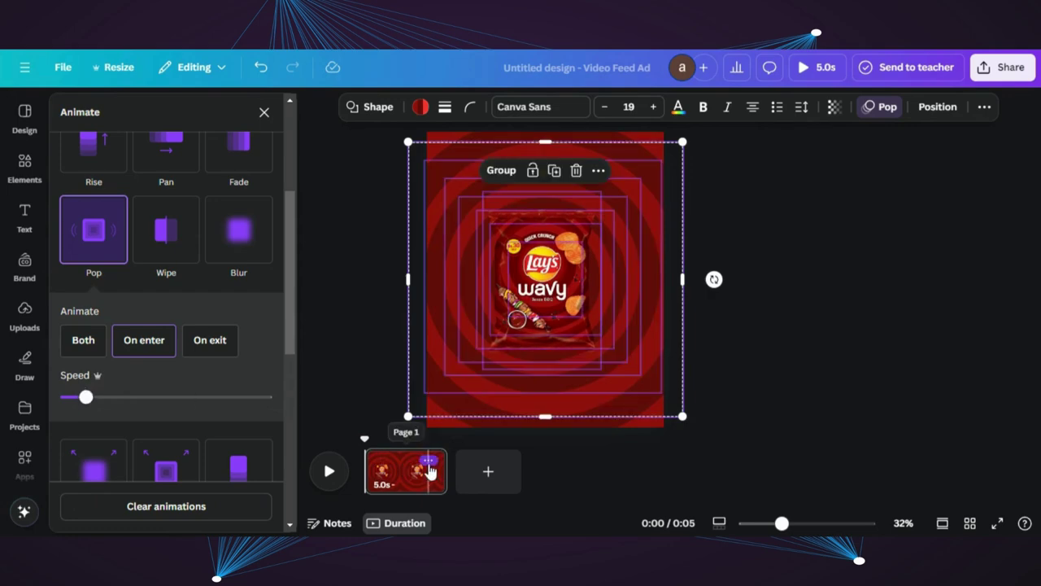
- Duplicate the finished chips page three times to make four 5-second pages
left_click(428, 462)
left_click(488, 195)
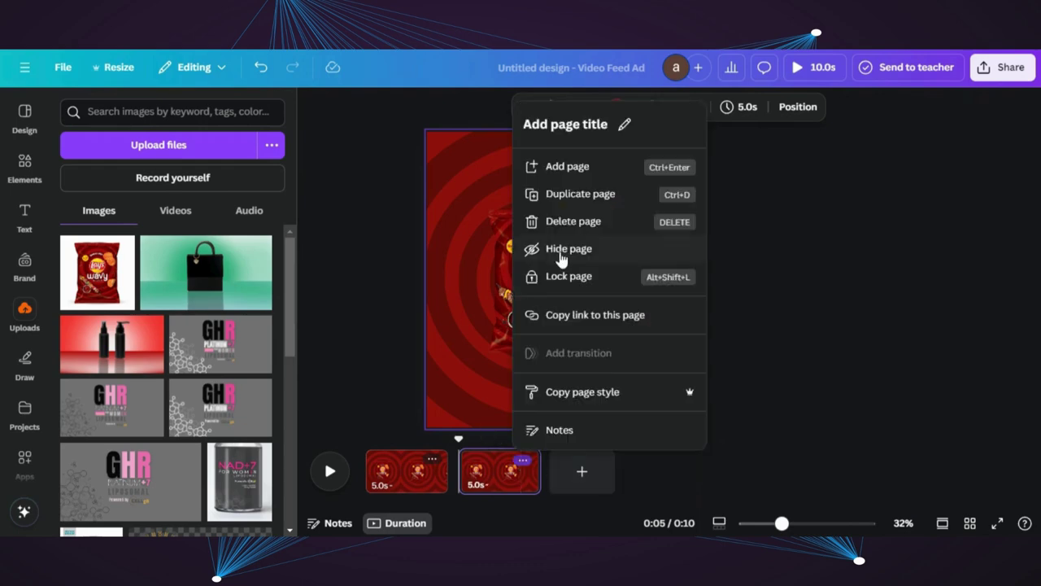
left_click(522, 460)
left_click(574, 196)
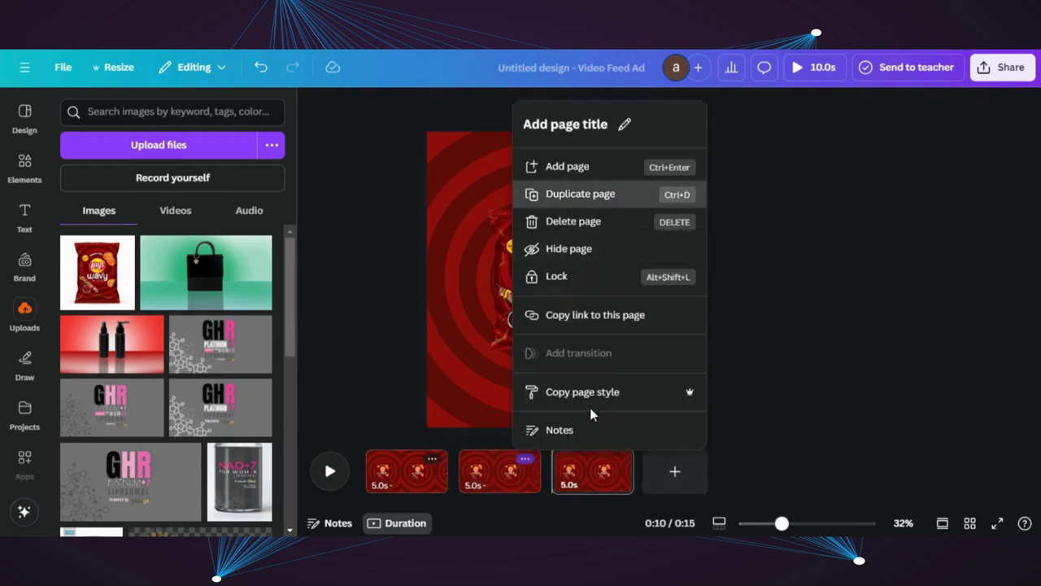
left_click(616, 460)
left_click(663, 197)
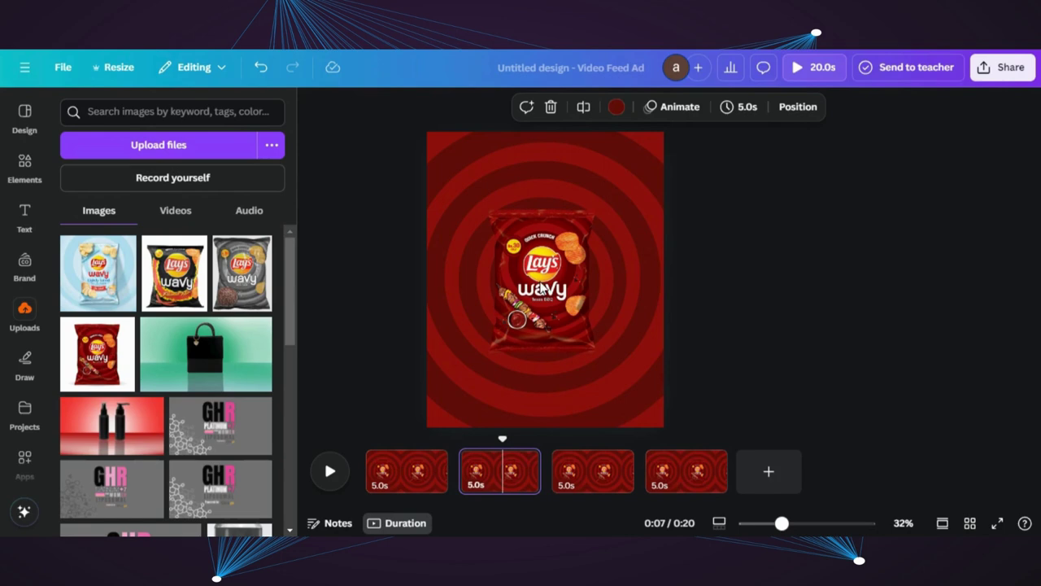
- On the second page, add the grey Lay's Wavy bag, remove its background and delete the red bag
left_click(547, 271)
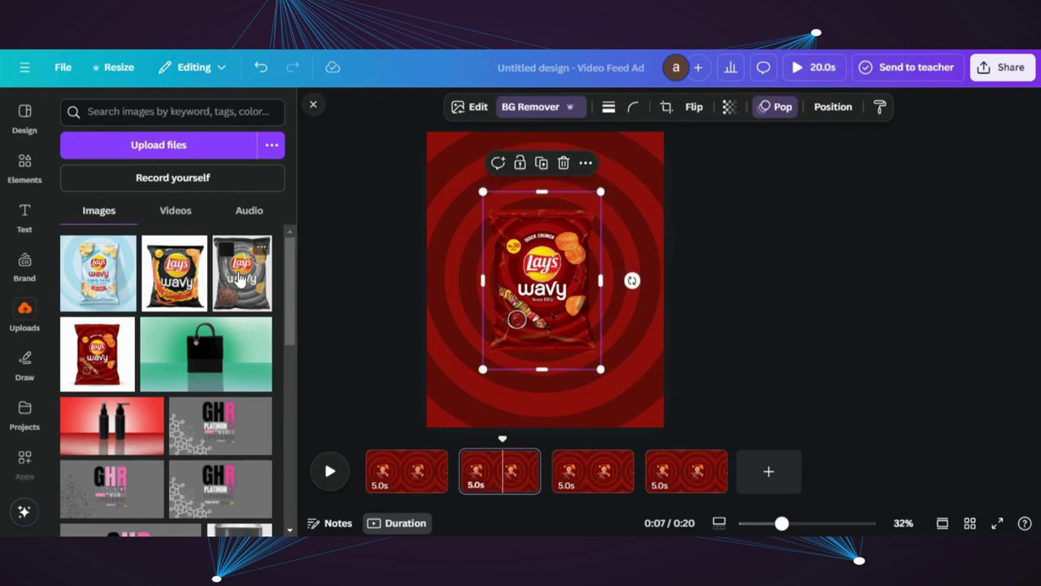
mouse_move(241, 279)
left_mouse_down()
mouse_move(504, 230)
mouse_move(561, 319)
mouse_move(552, 234)
mouse_move(553, 359)
left_mouse_up()
left_click(537, 107)
left_click(541, 201)
left_click(563, 163)
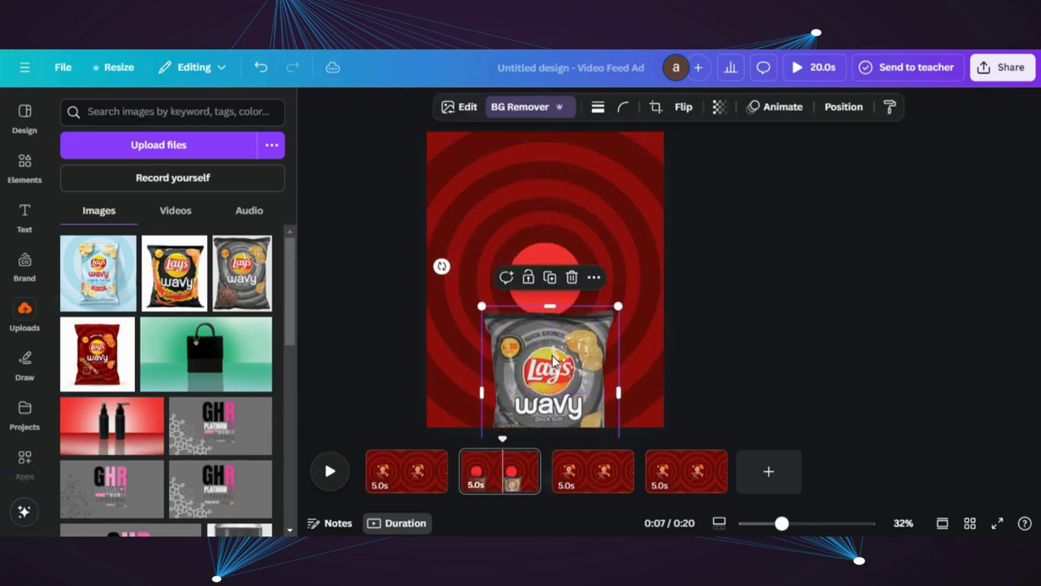
- On the first page, recolour the bright red centre circle with the bag photo's darker red and place the chips bag back over it
left_click(399, 477)
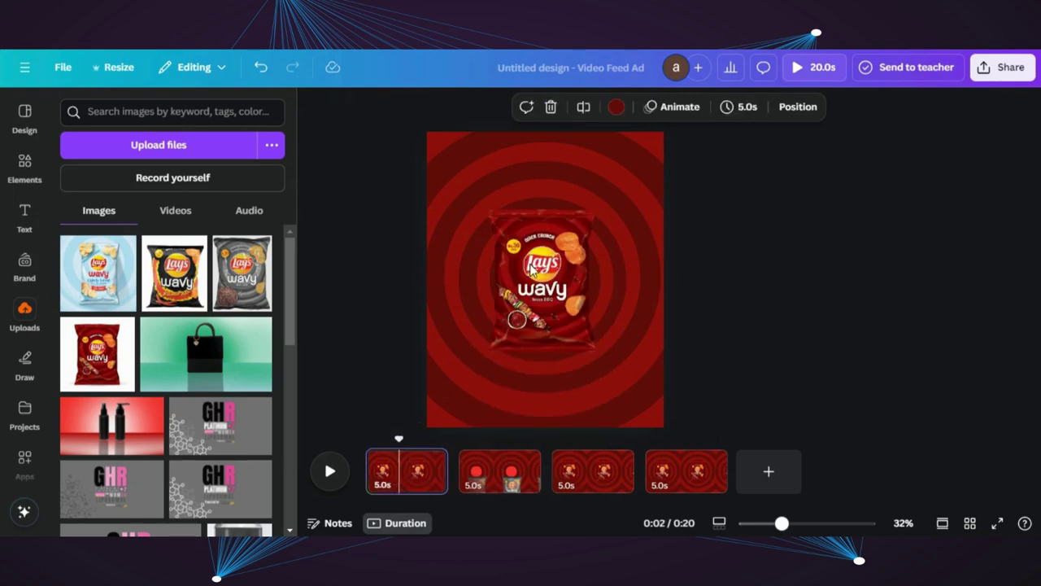
left_click(532, 271)
left_click_drag(539, 294, 542, 392)
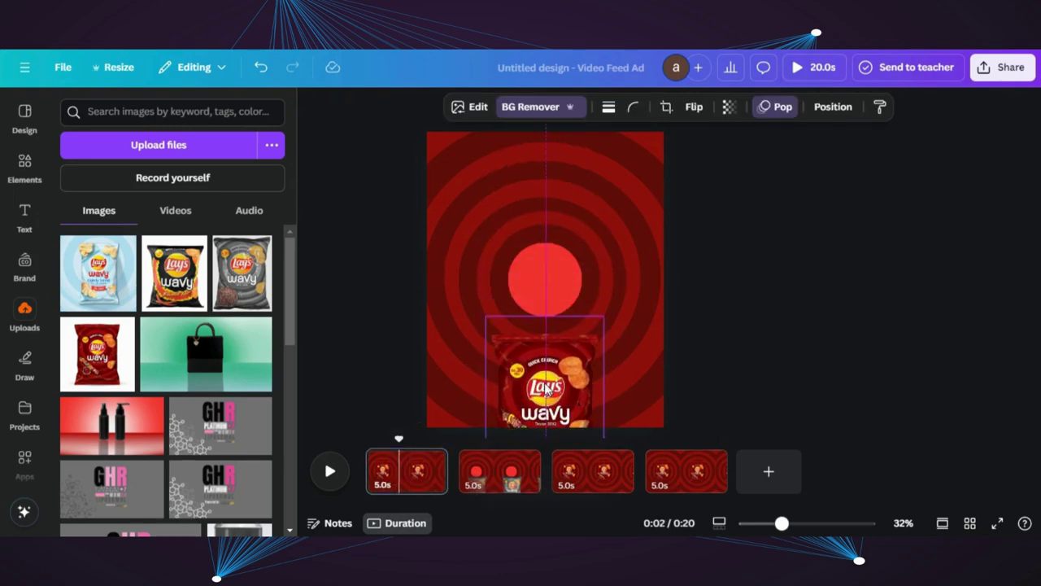
left_click(542, 247)
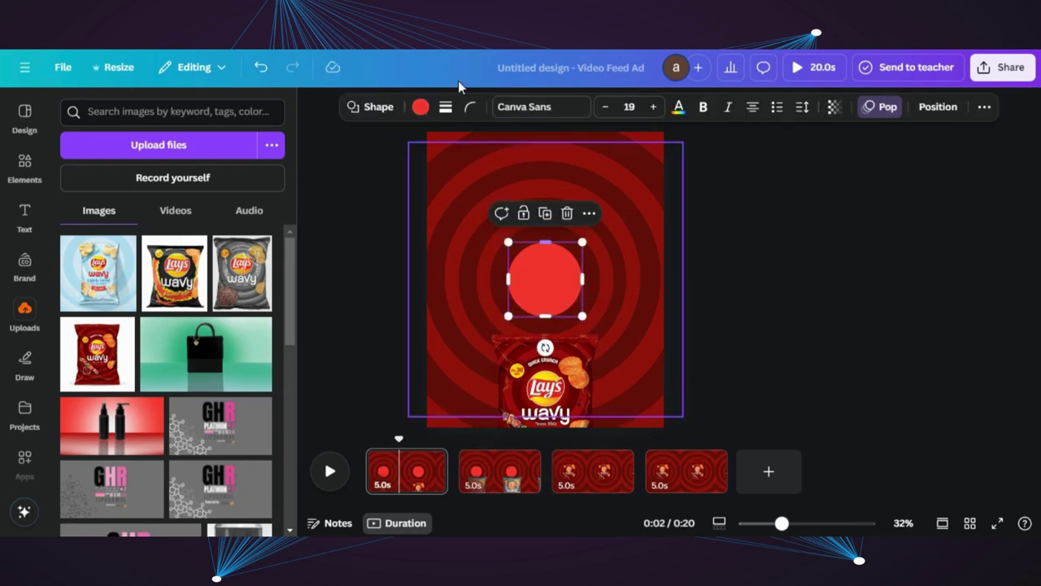
left_click(419, 108)
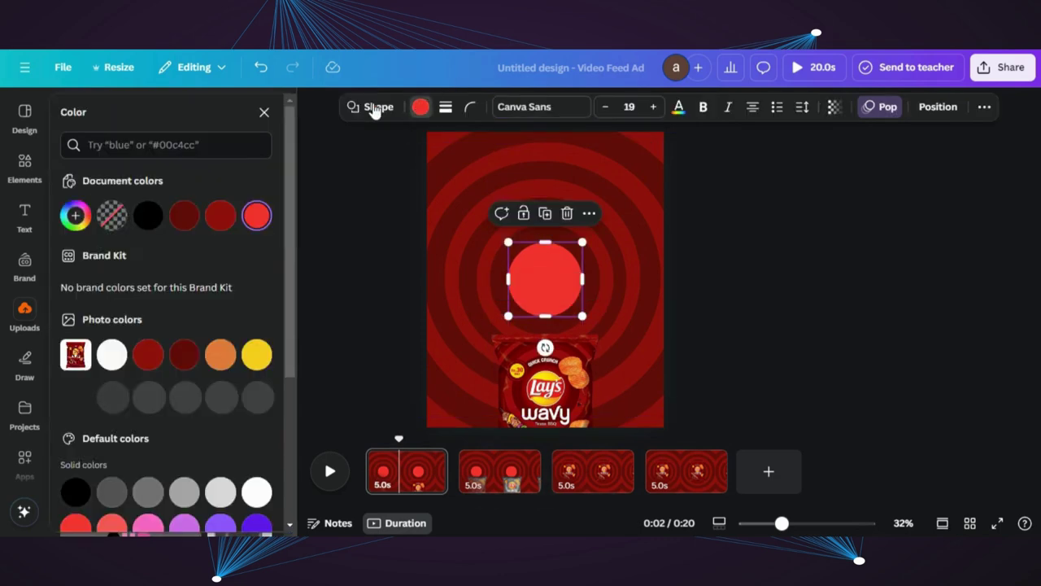
left_click(146, 365)
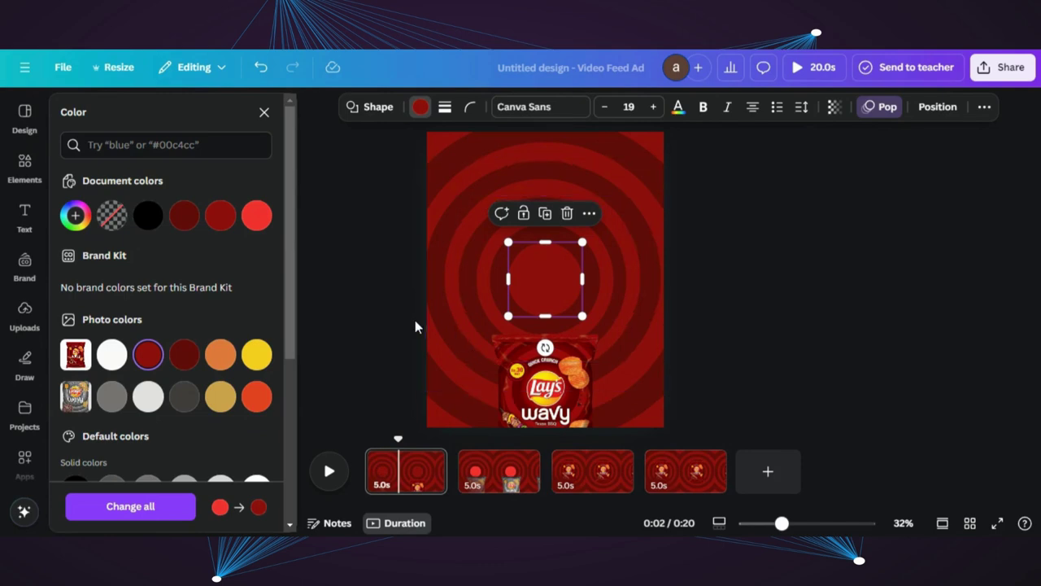
left_click(533, 379)
left_click_drag(533, 379, 527, 250)
- On the second page, move the grey Lay's Wavy bag up to the centre of the rings
key("Page_Down")
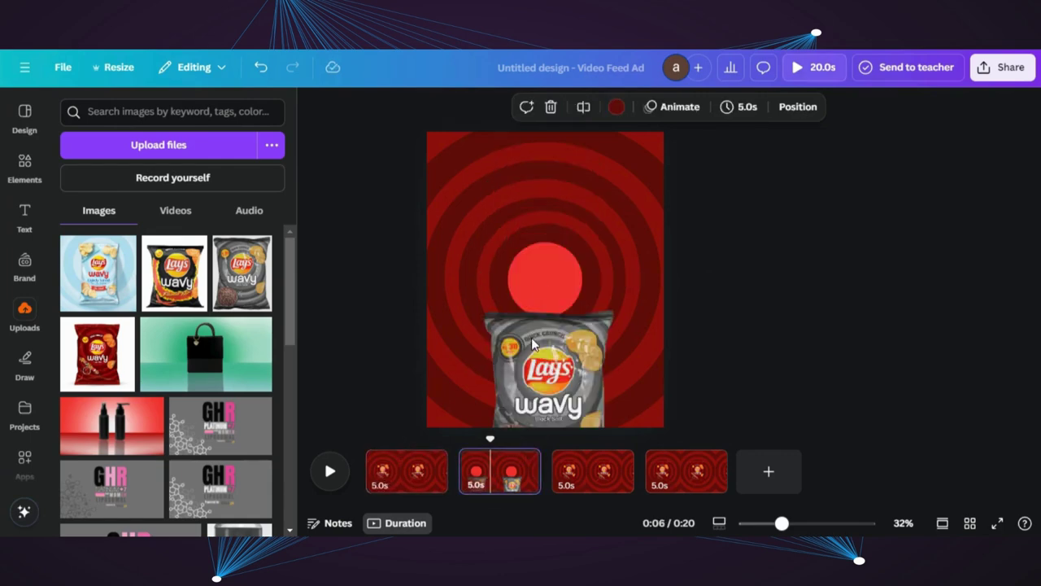
left_click(556, 356)
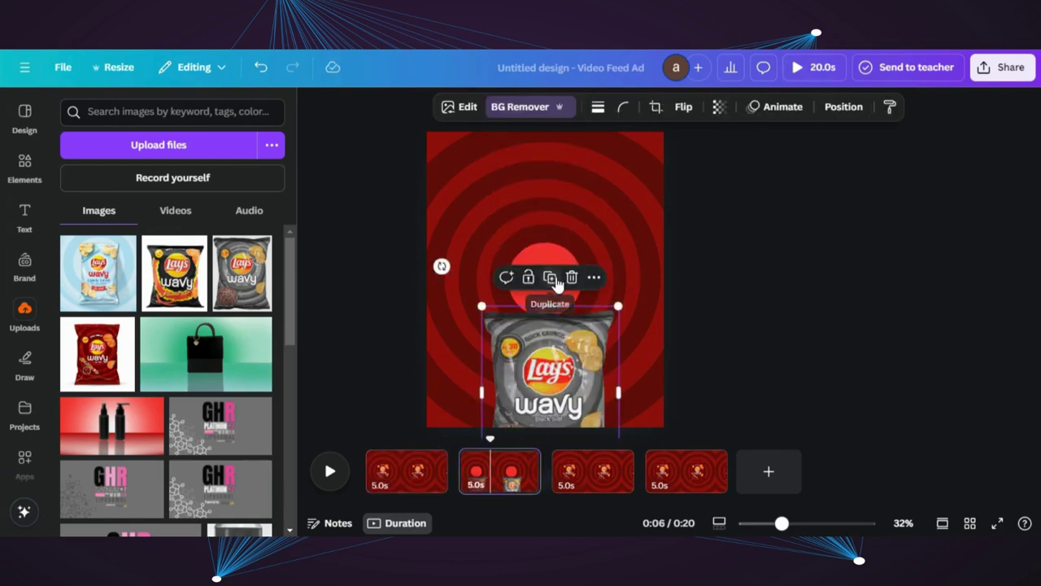
left_click_drag(553, 374, 556, 282)
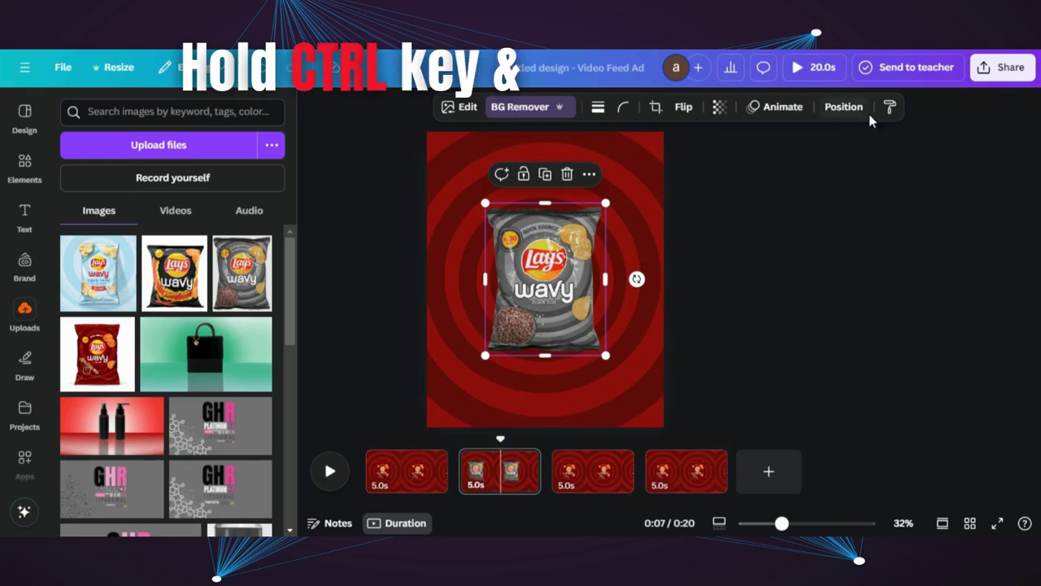
- Select the second page's bright red centre circle and alternating lighter red ring layers together and recolour them medium grey from the grey bag's photo colours
left_click(843, 114)
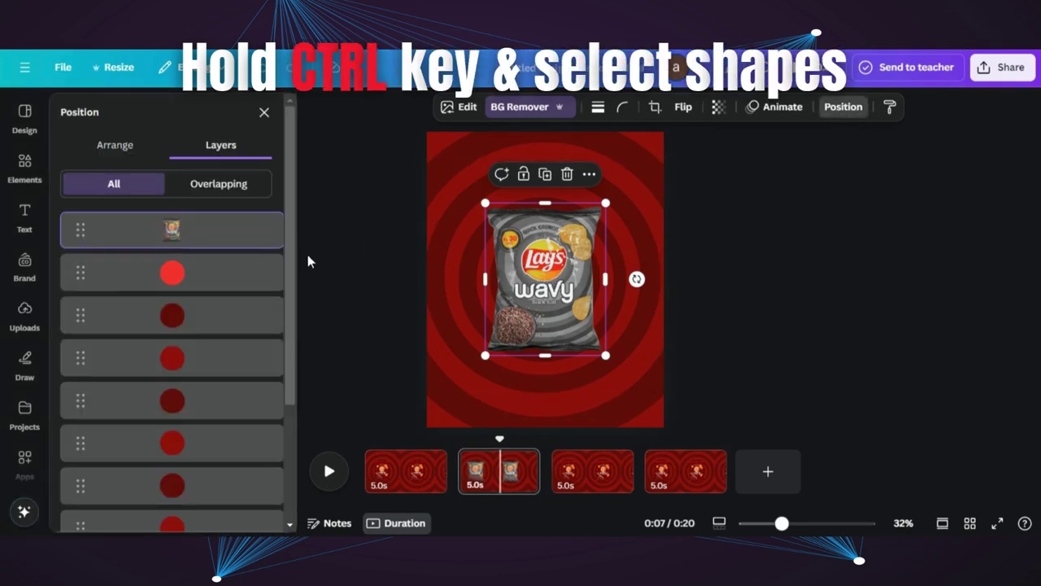
left_click(185, 280)
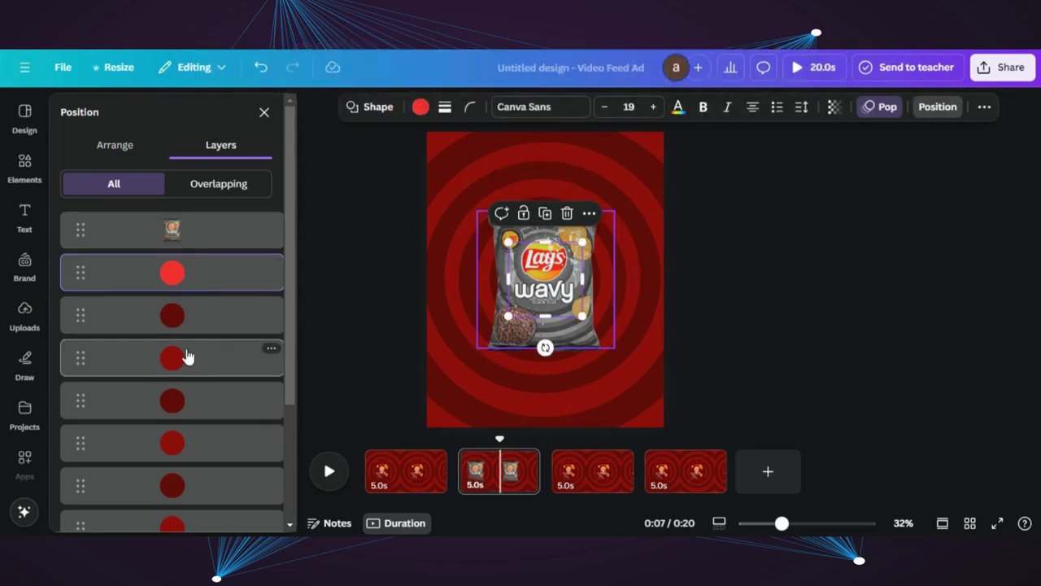
left_click(186, 356, "ctrl")
left_click(186, 444, "ctrl")
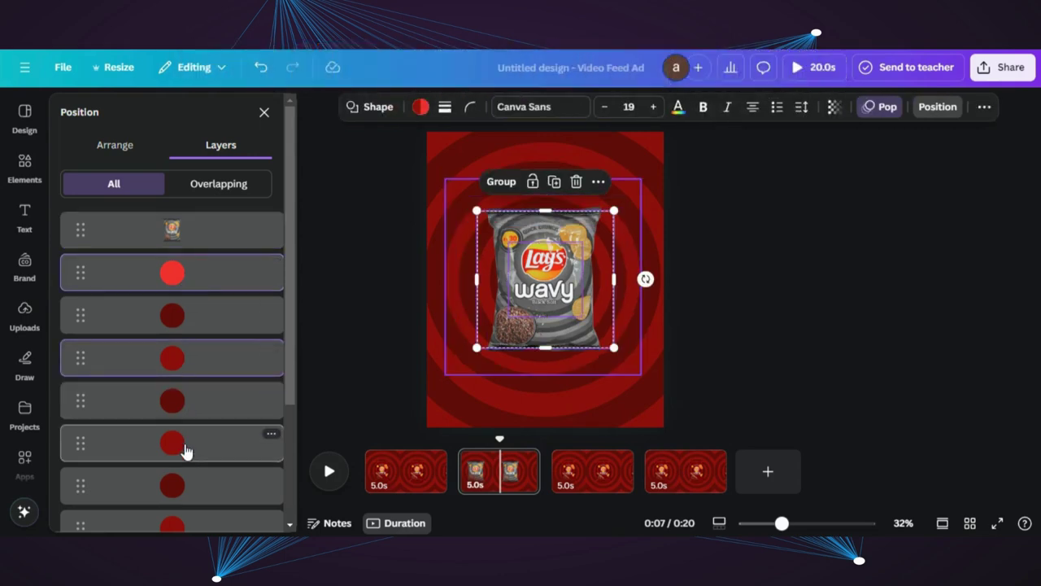
left_click_drag(292, 342, 285, 457)
left_click(200, 369, "ctrl")
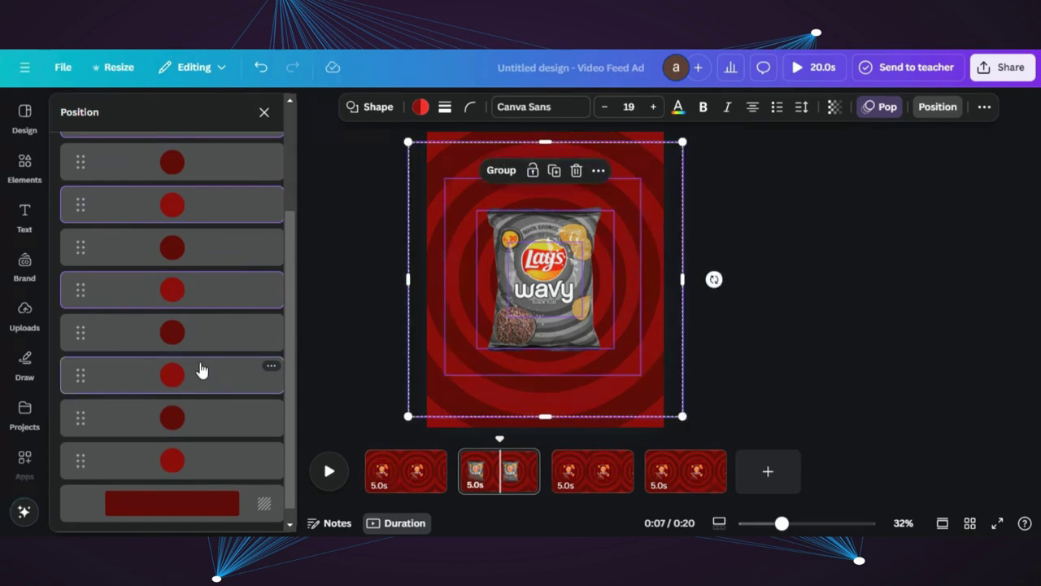
left_click(182, 460, "ctrl")
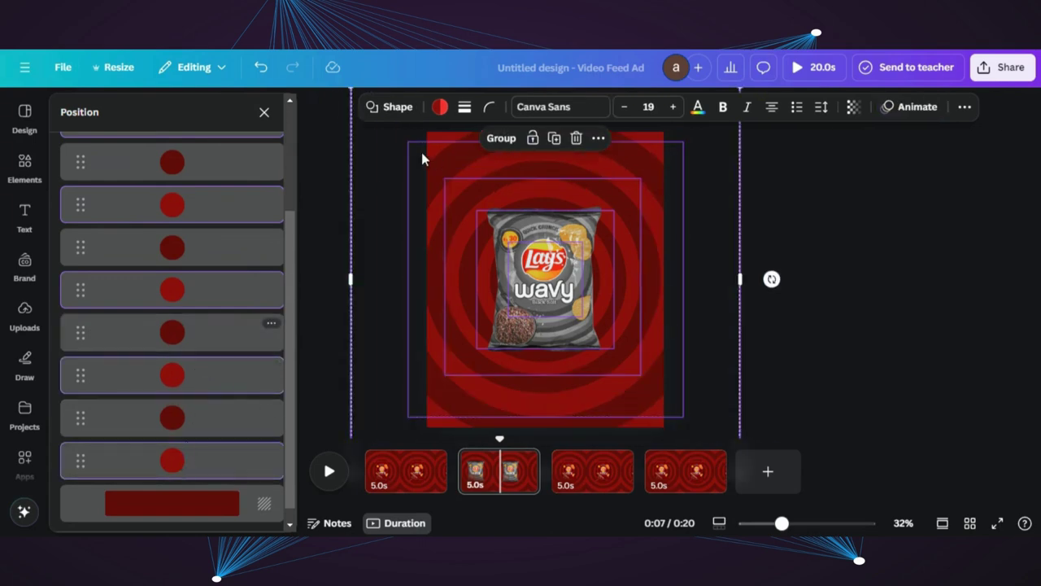
left_click(441, 107)
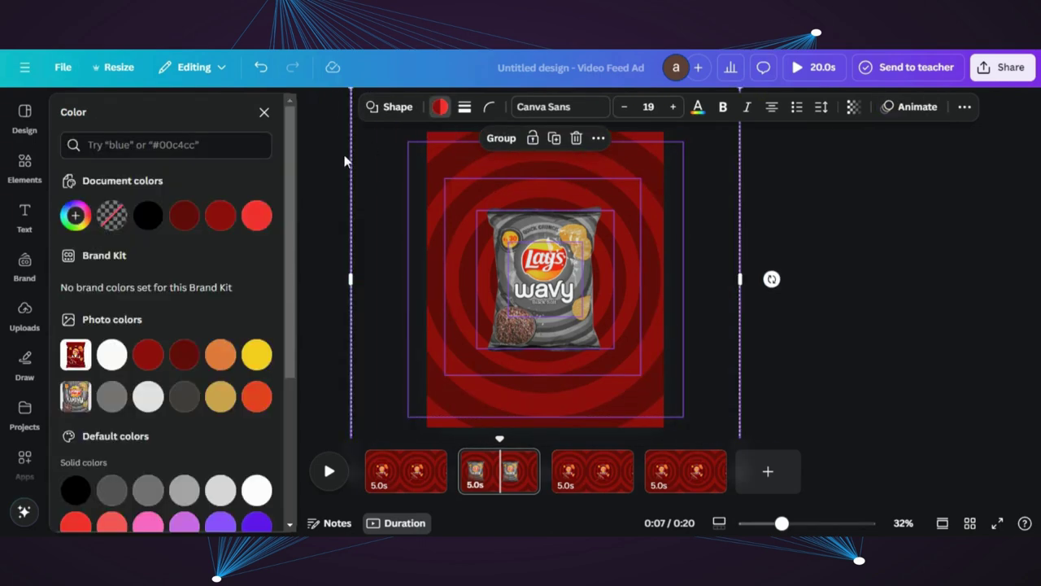
left_click(112, 398)
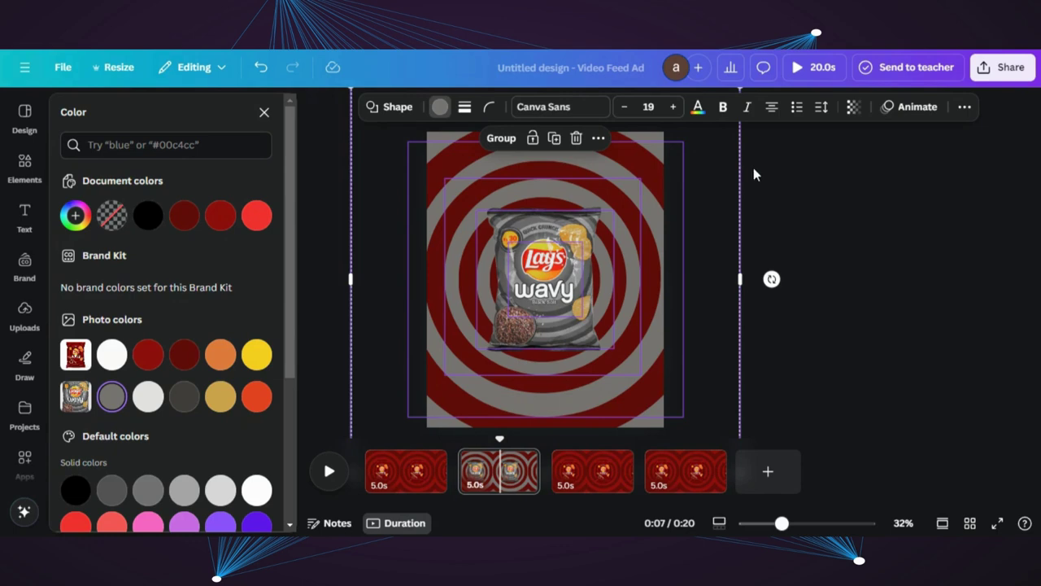
key("Escape")
- Recolour the second page's remaining dark red ring layers dark grey from the grey bag's photo colours
left_click(965, 109)
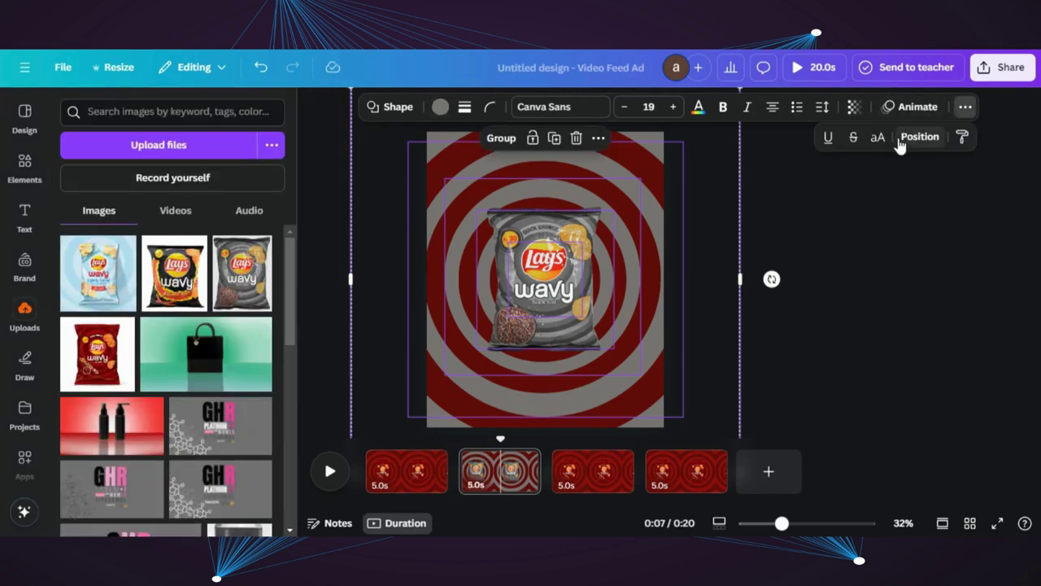
left_click(918, 137)
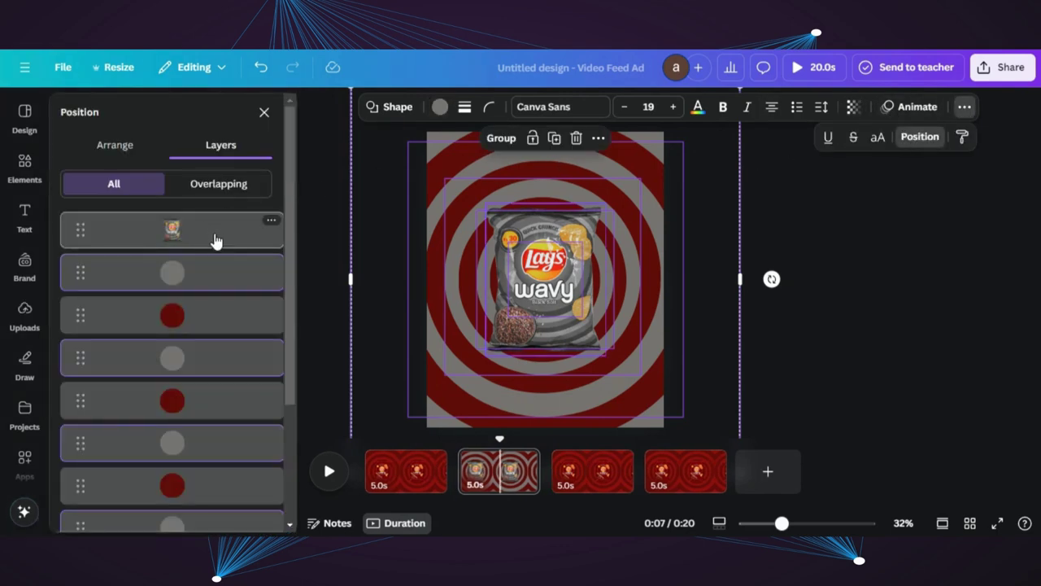
left_click(189, 325)
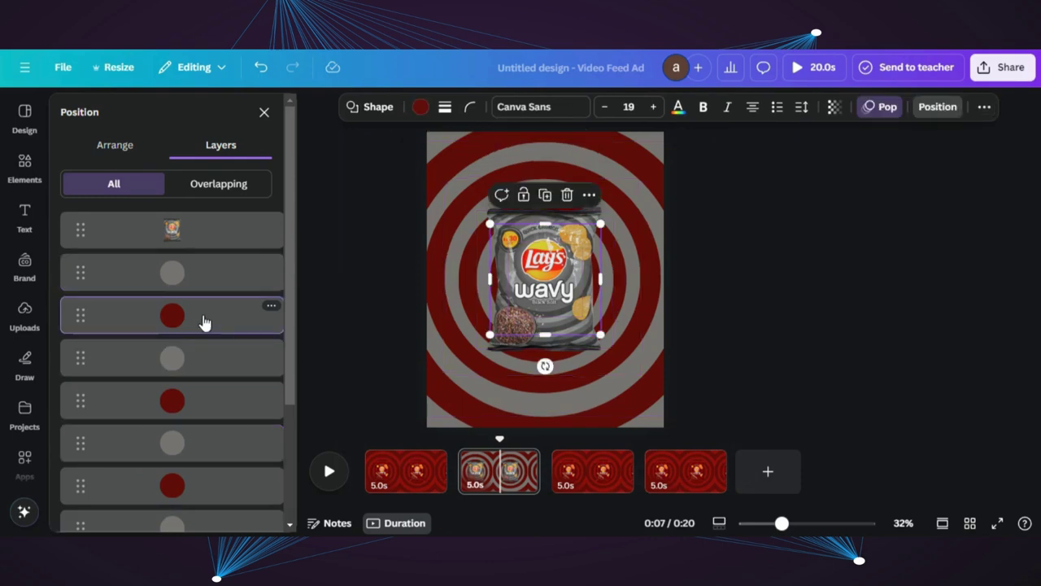
left_click(187, 413)
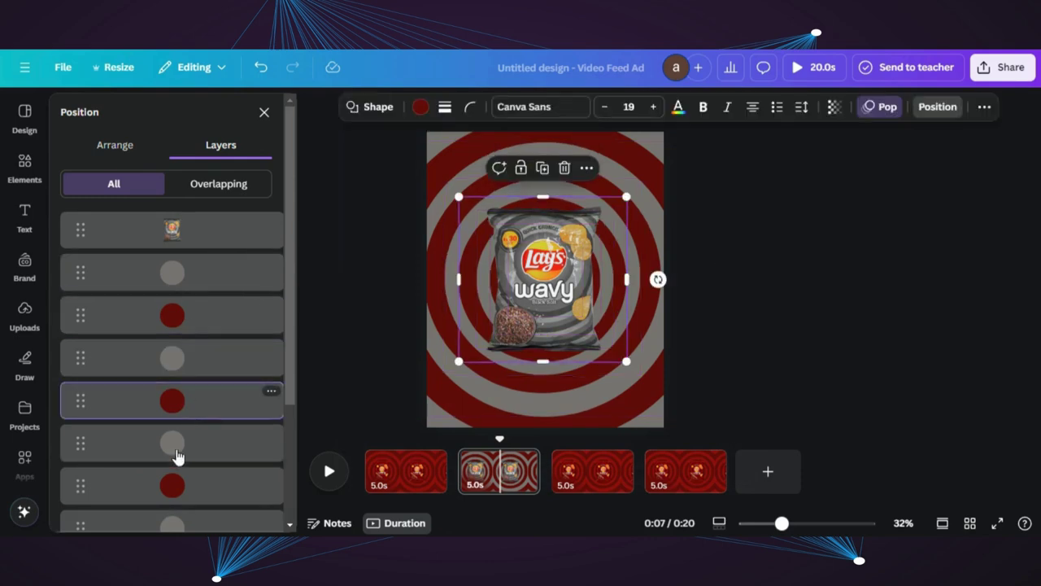
left_click(170, 483, "shift")
scroll(174, 409, "down", 2)
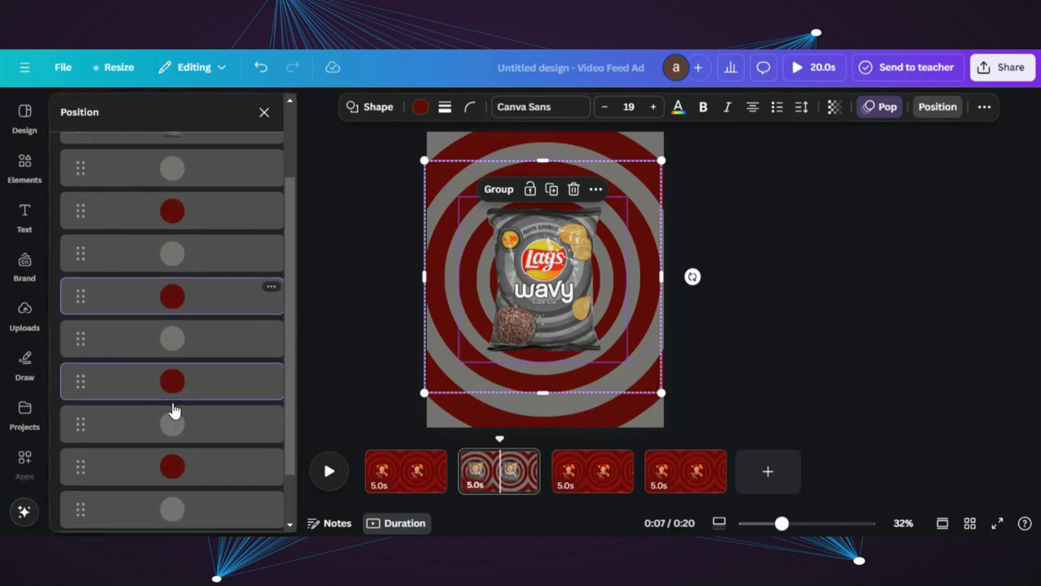
scroll(174, 406, "down", 1)
left_click(176, 407, "shift")
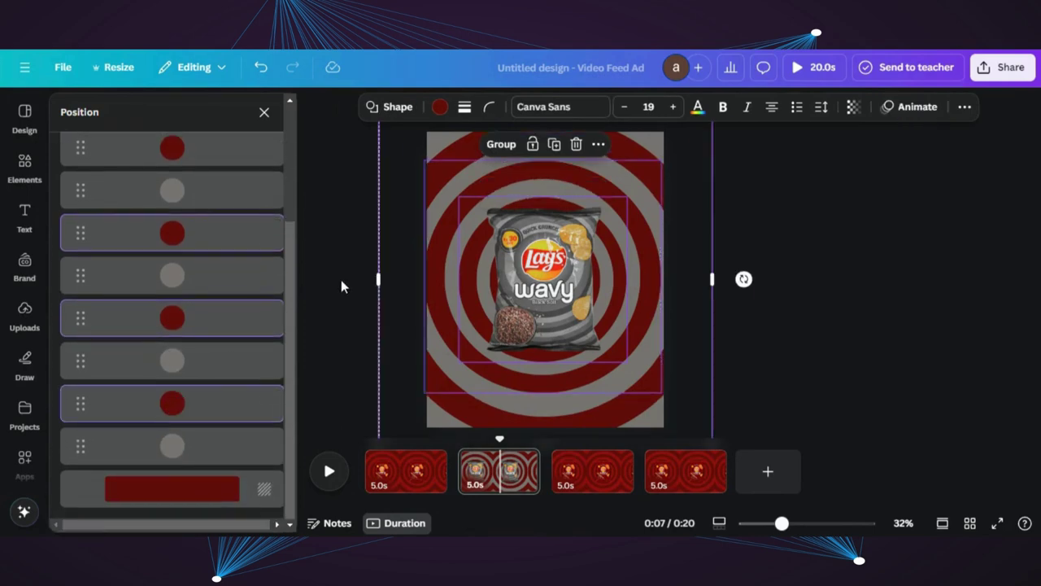
left_click(440, 107)
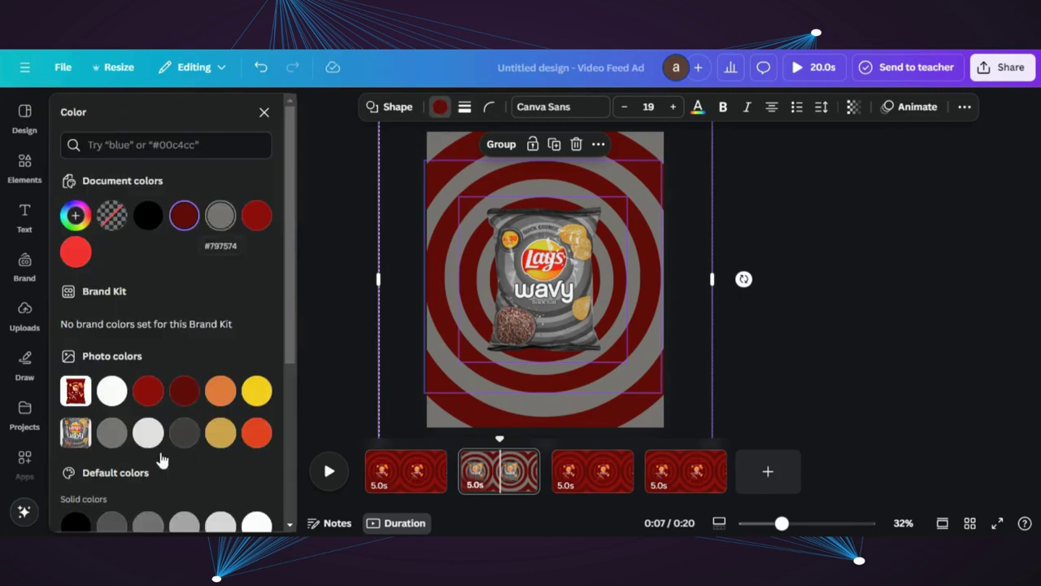
left_click(184, 432)
- Change the second page's dark red background layer to the same dark grey as the rings
scroll(179, 446, "down", 5)
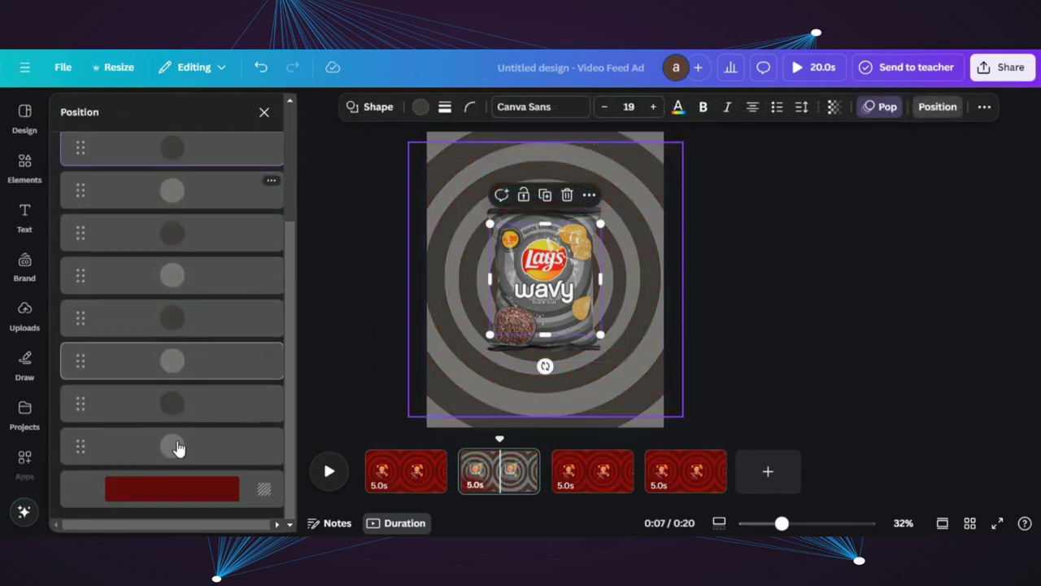
left_click(172, 491)
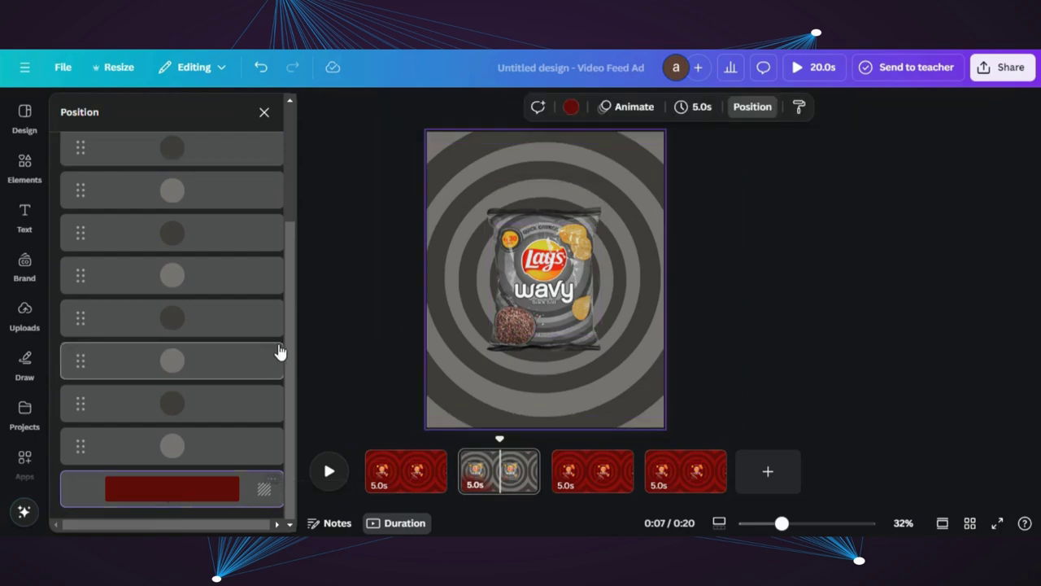
left_click(571, 106)
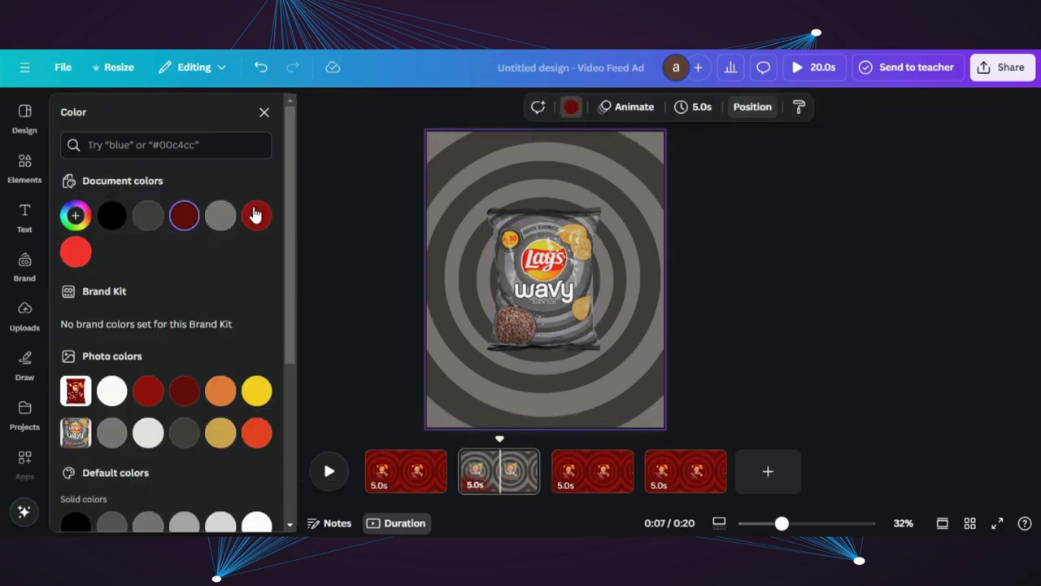
left_click(148, 216)
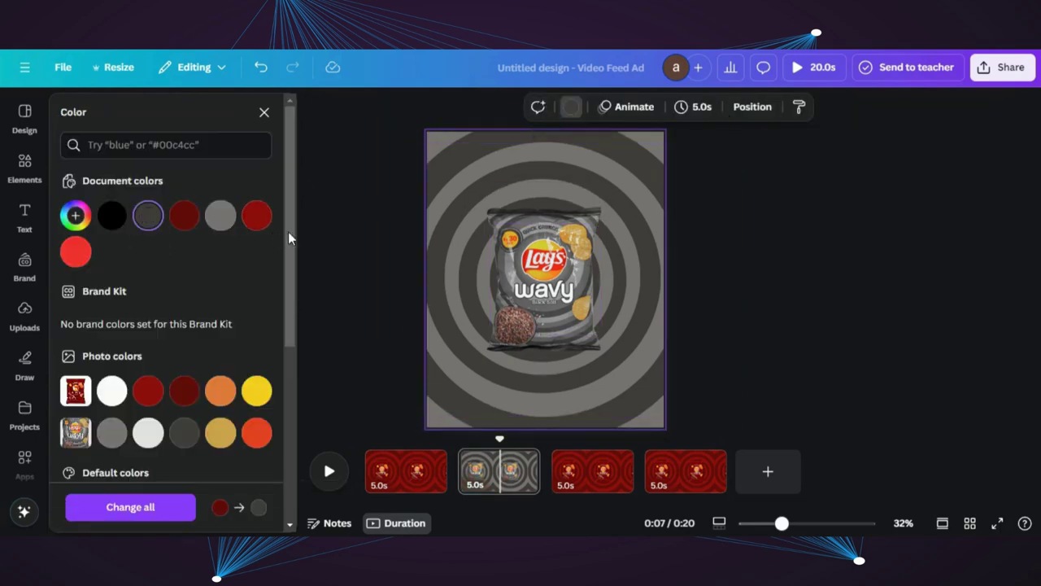
- On the third page, place the black Flamin' Hot Lay's Wavy bag over the rings and remove its background
left_click(574, 485)
left_click(488, 268)
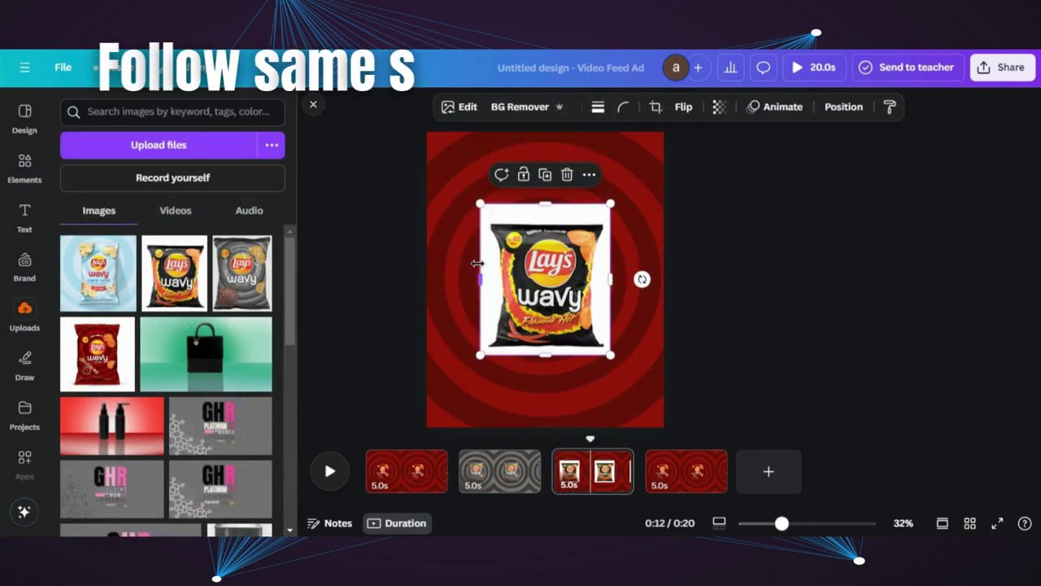
left_click(519, 107)
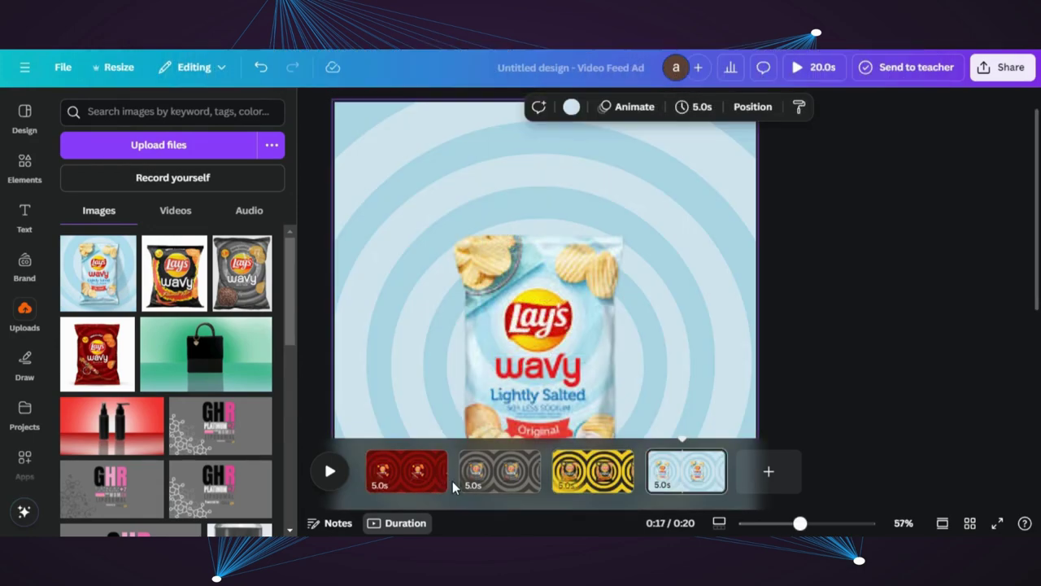
- Add a 0.5-second Circle Wipe transition with direction Out after the first page and apply it between all pages
left_click(411, 472)
left_click(296, 341)
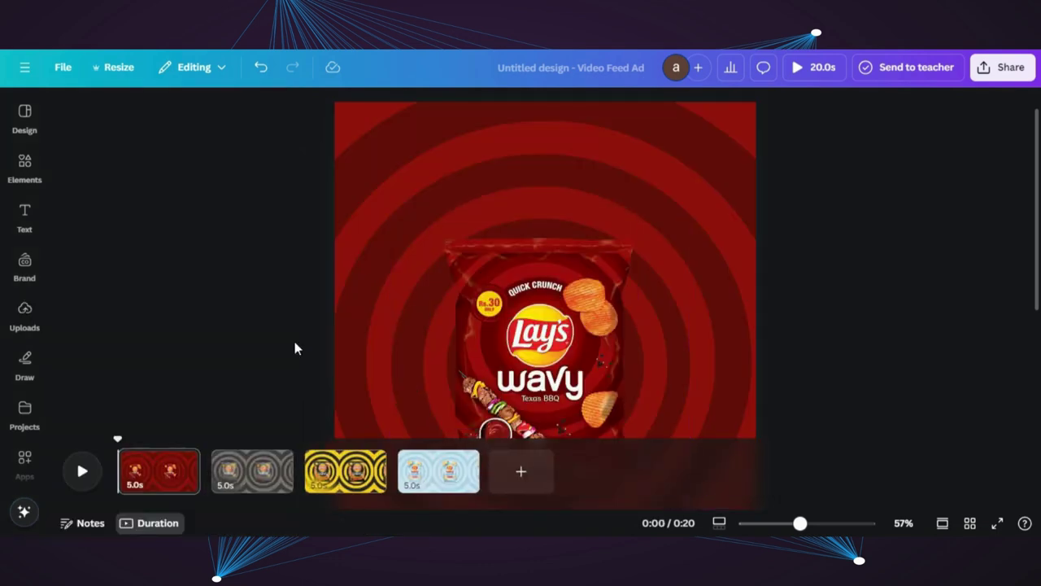
left_click_drag(804, 530, 782, 528)
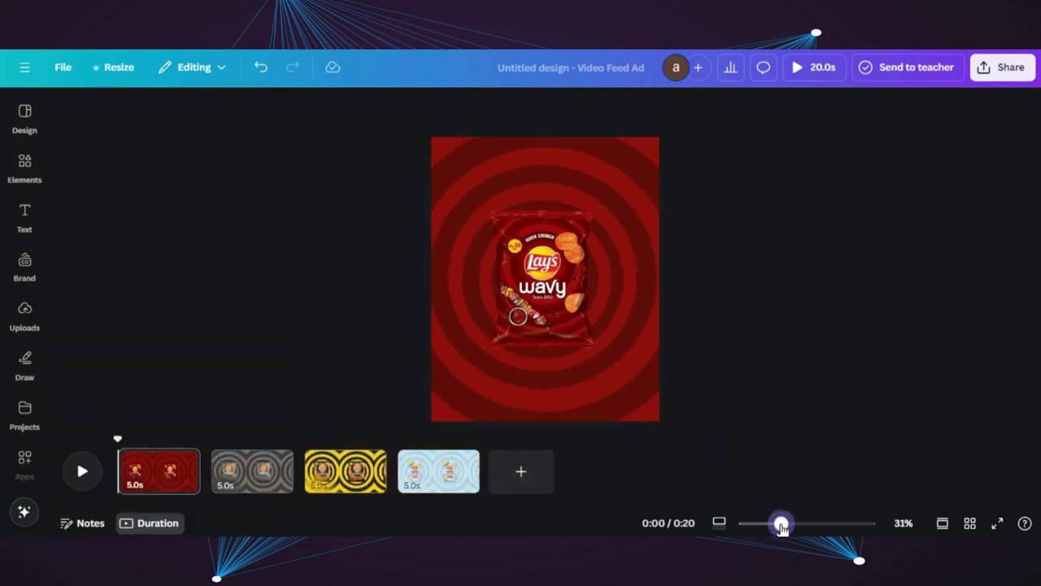
left_click(210, 470)
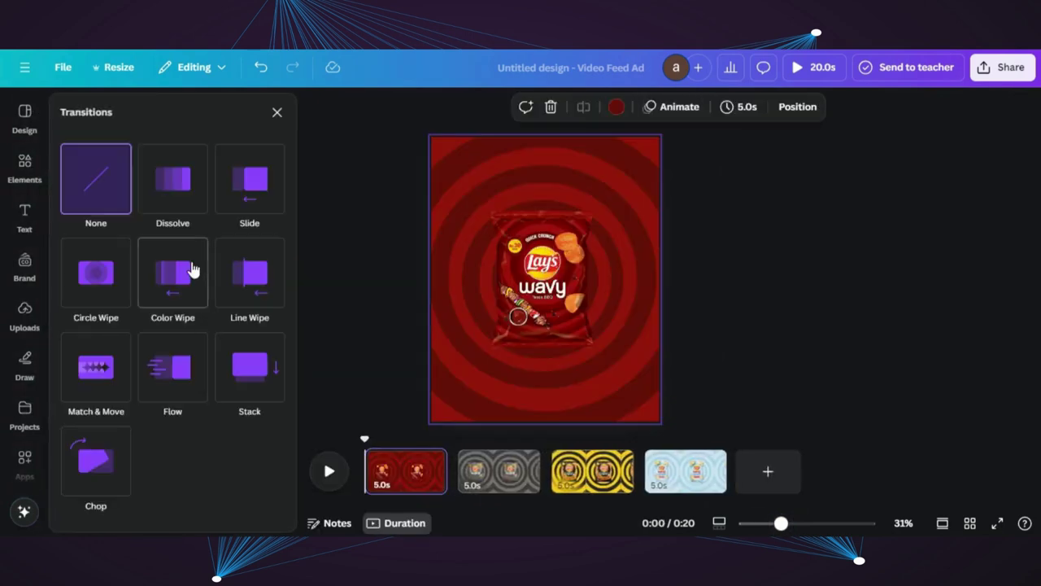
left_click(105, 289)
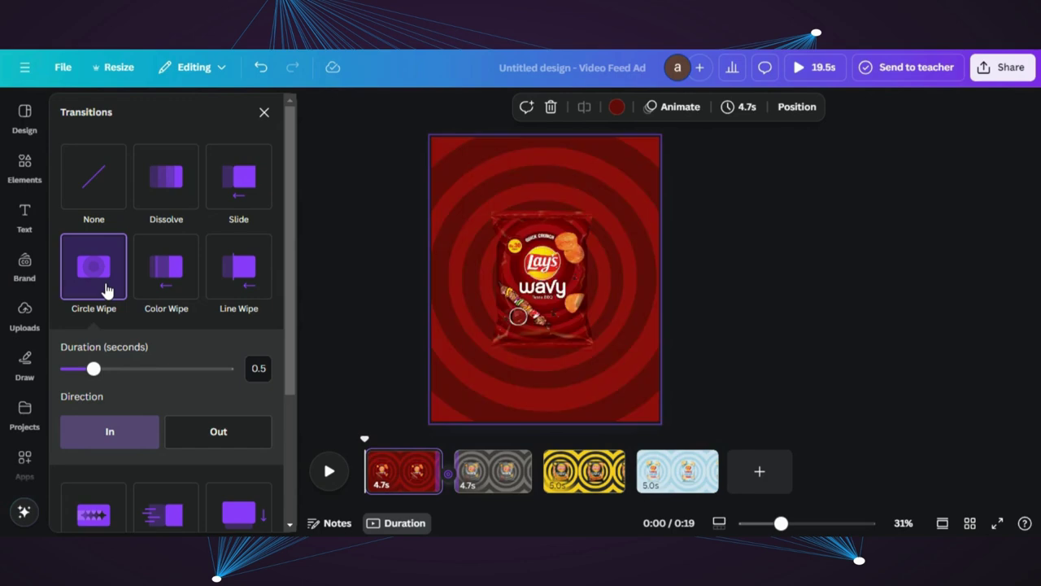
left_click(214, 432)
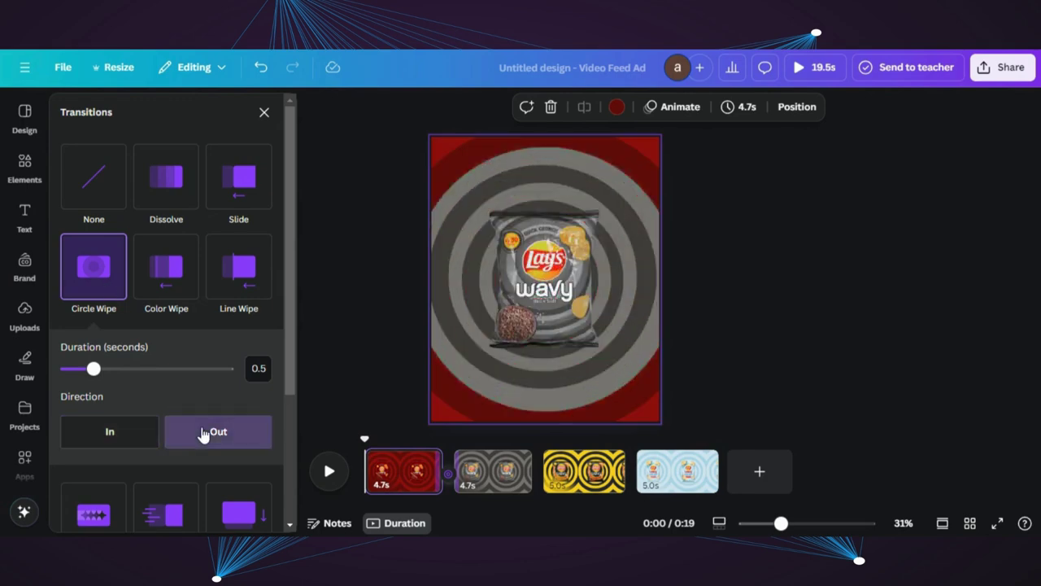
scroll(139, 396, "down", 3)
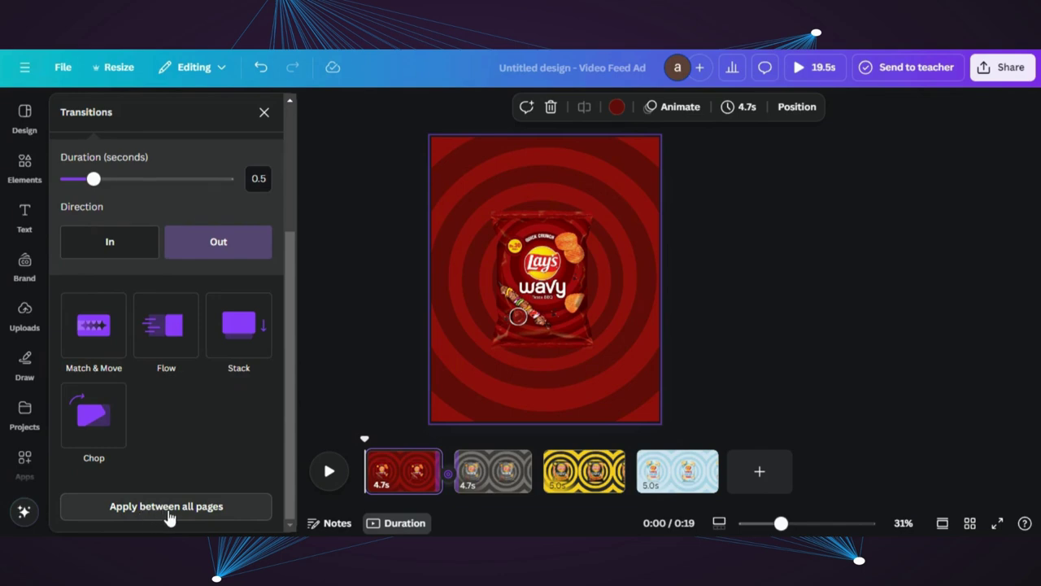
left_click(169, 506)
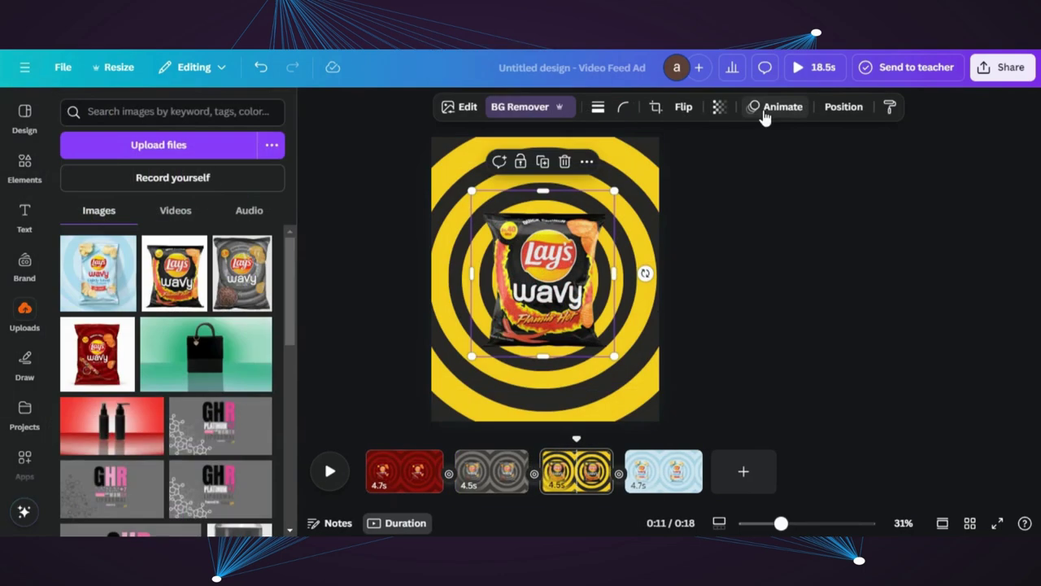
- Apply the Pop animation on enter to the third page's Flamin' Hot bag and lower its speed to near the minimum
left_click(773, 107)
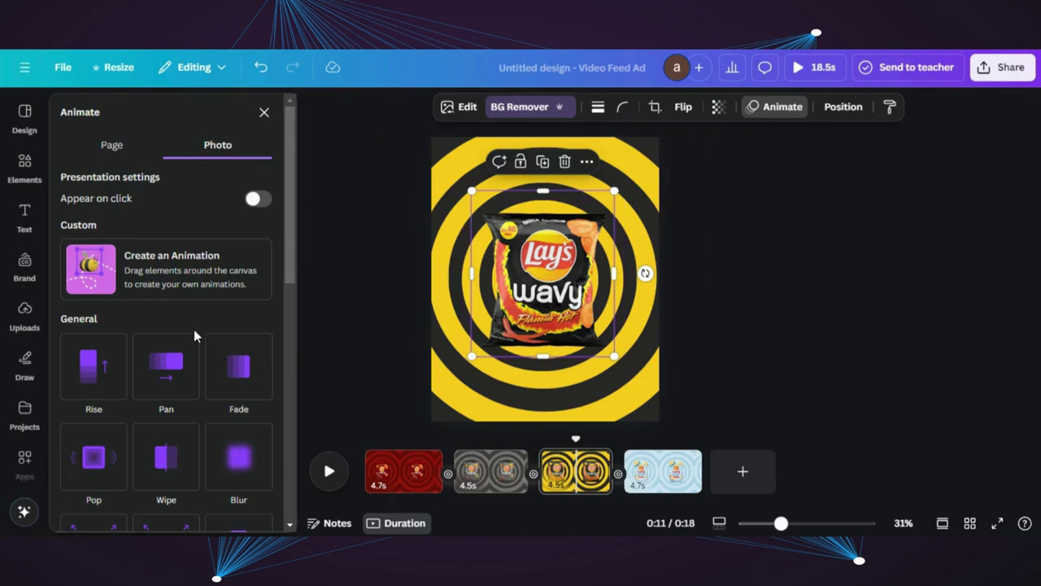
scroll(194, 335, "down", 3)
left_click(93, 265)
left_click(151, 379)
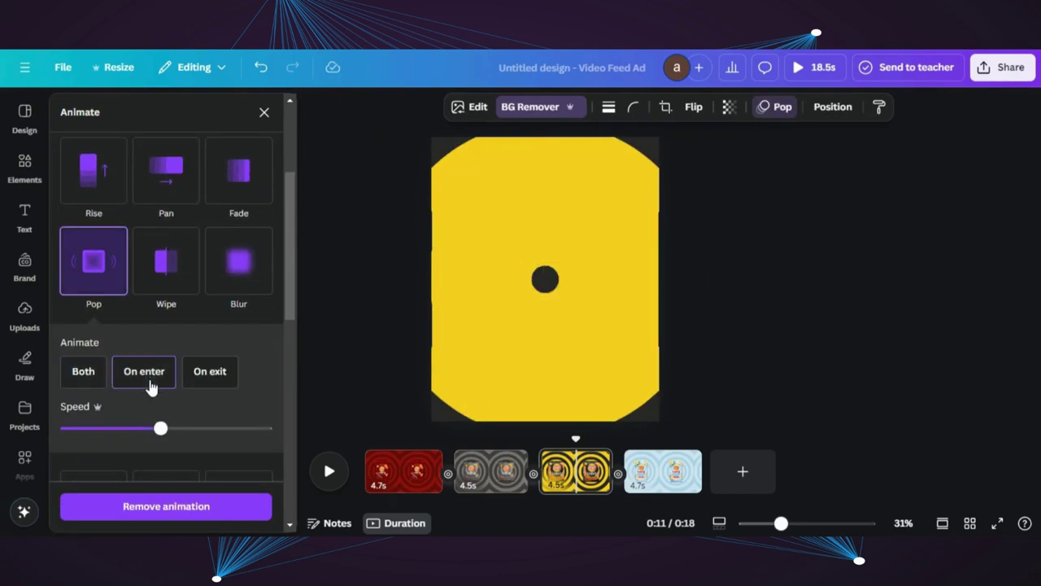
left_click_drag(159, 429, 81, 433)
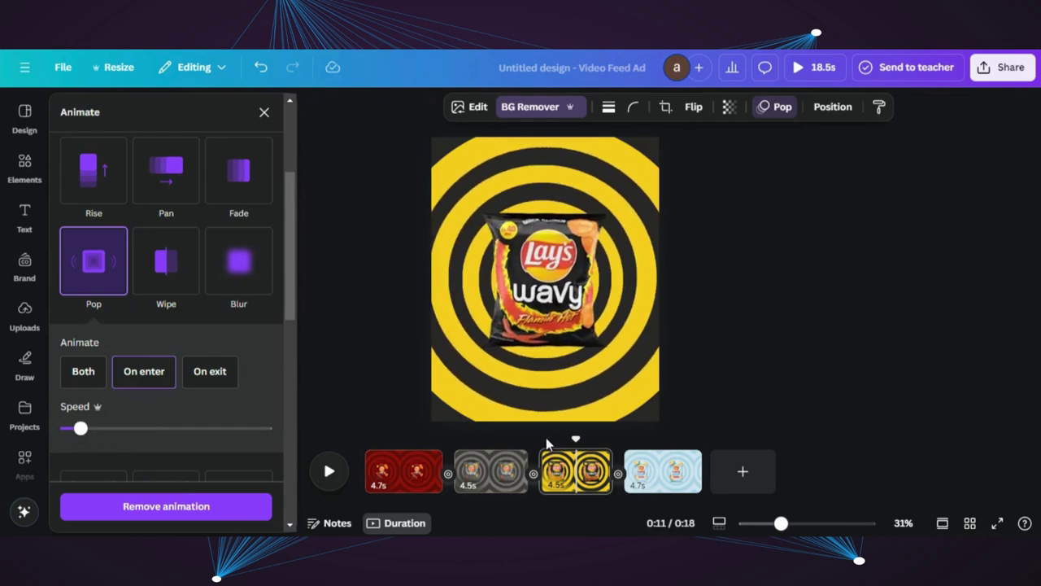
- Animate the fourth page's Lightly Salted bag with Pop on enter at a similarly reduced speed
left_click(660, 474)
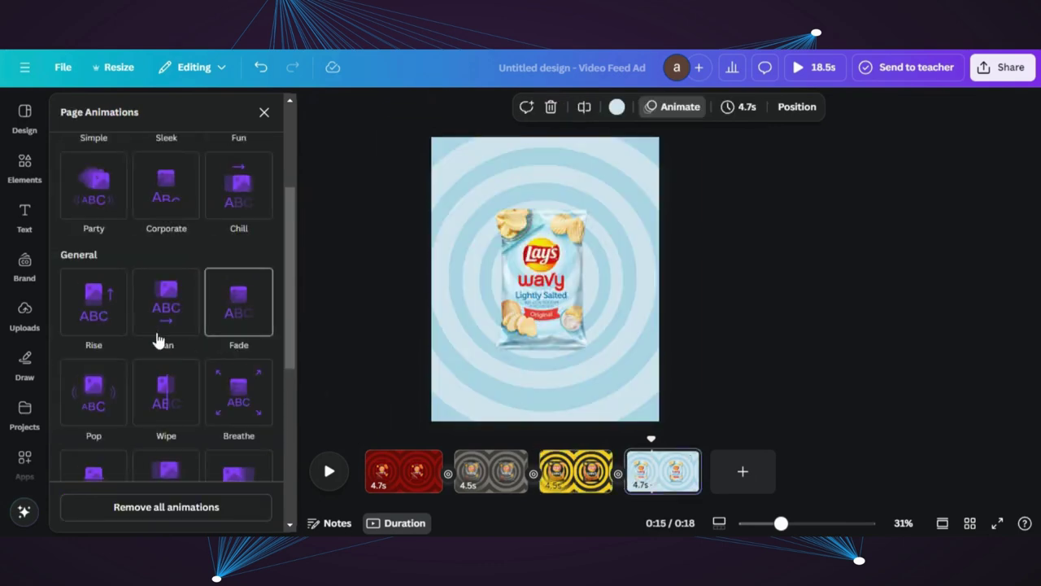
scroll(159, 340, "down", 5)
key("Tab")
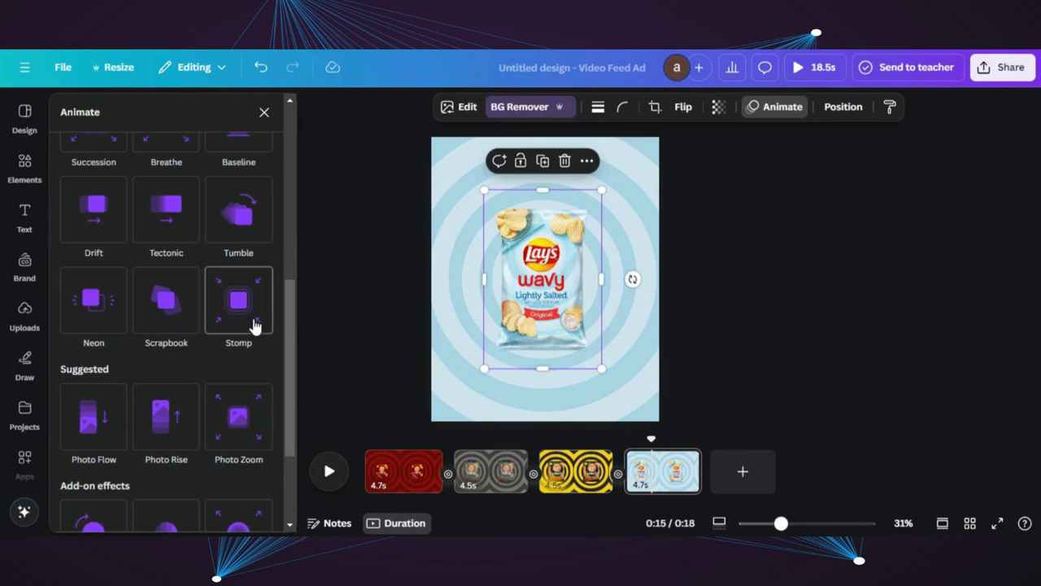
scroll(105, 318, "down", 2)
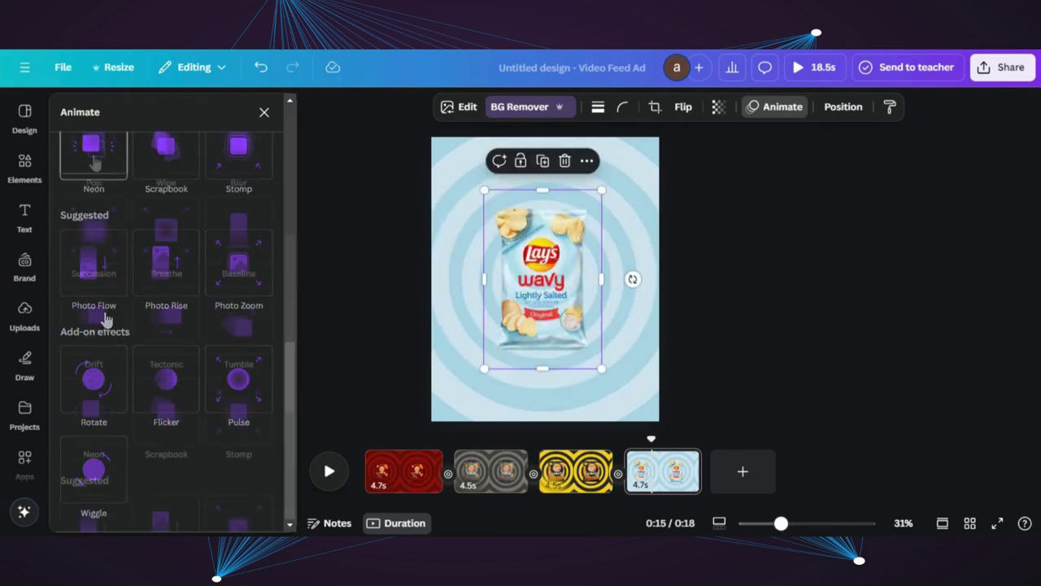
left_click(94, 151)
left_click(143, 252)
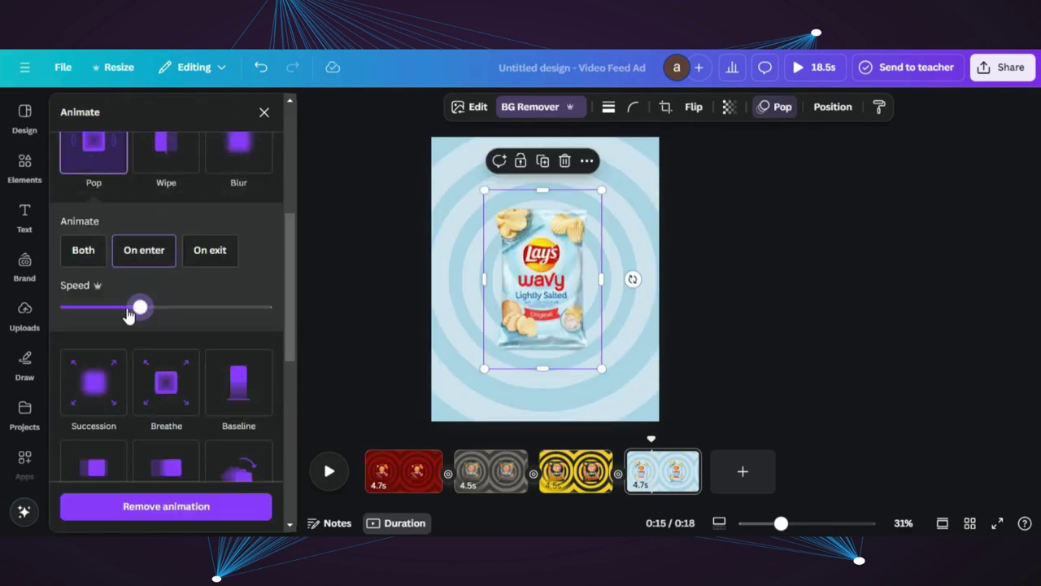
left_click_drag(128, 315, 87, 316)
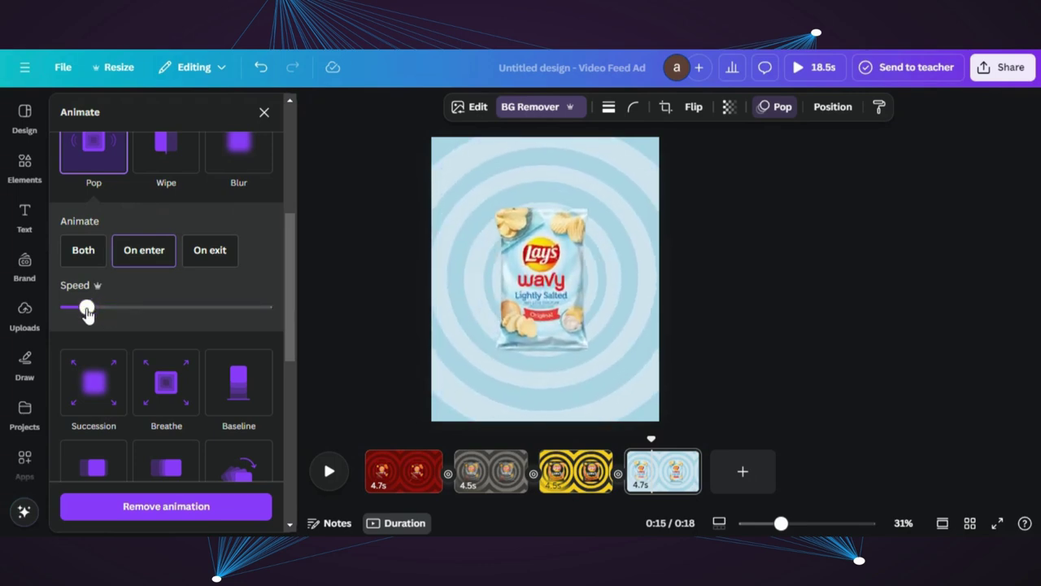
- Preview the whole video full screen from the first page, then return to the editor
left_click(367, 450)
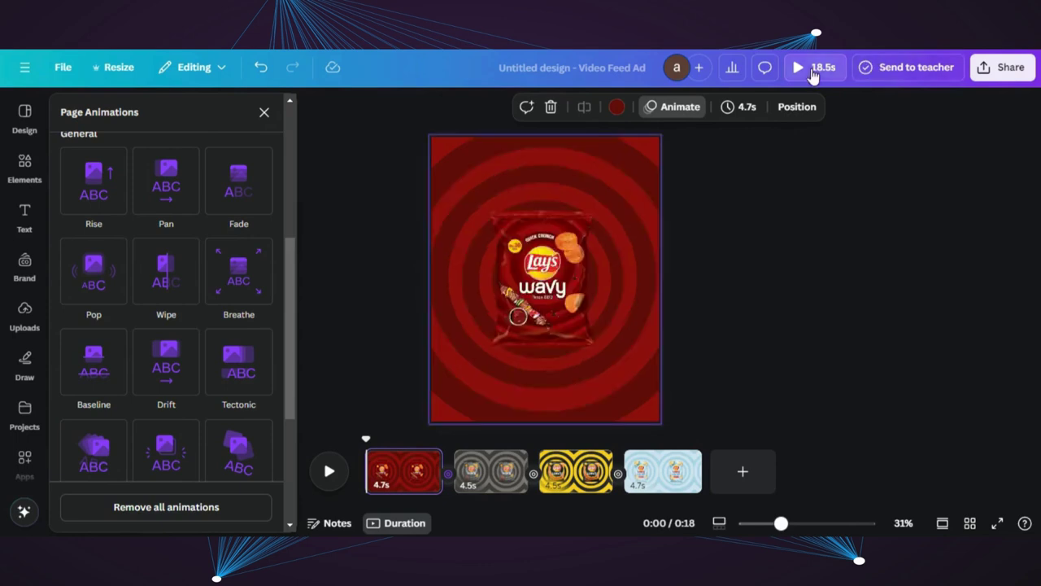
left_click(812, 70)
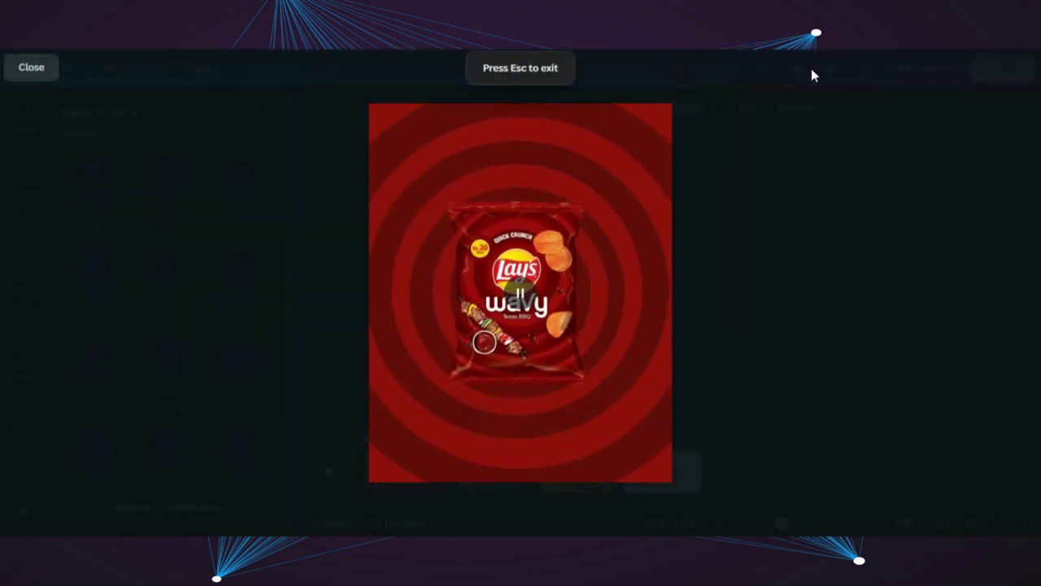
key("Escape")
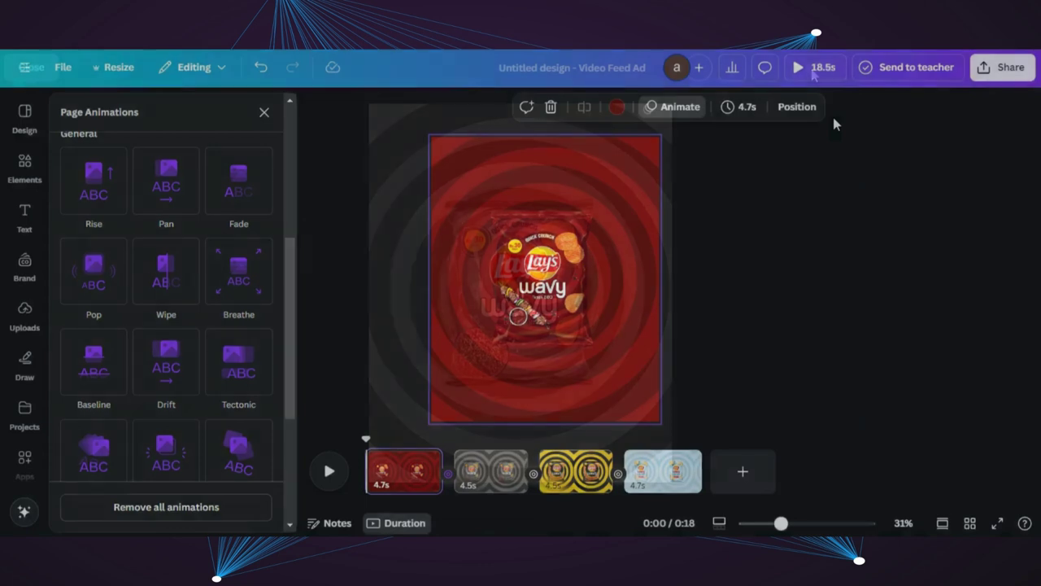
- Set the page timing to 3.5 seconds and apply it to all four pages
left_click(738, 108)
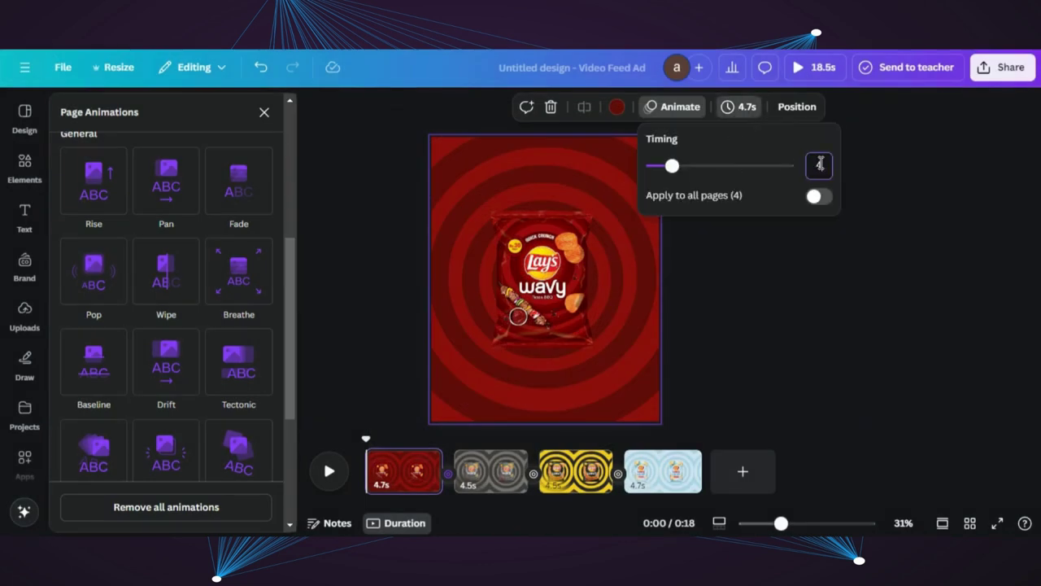
type("3.5")
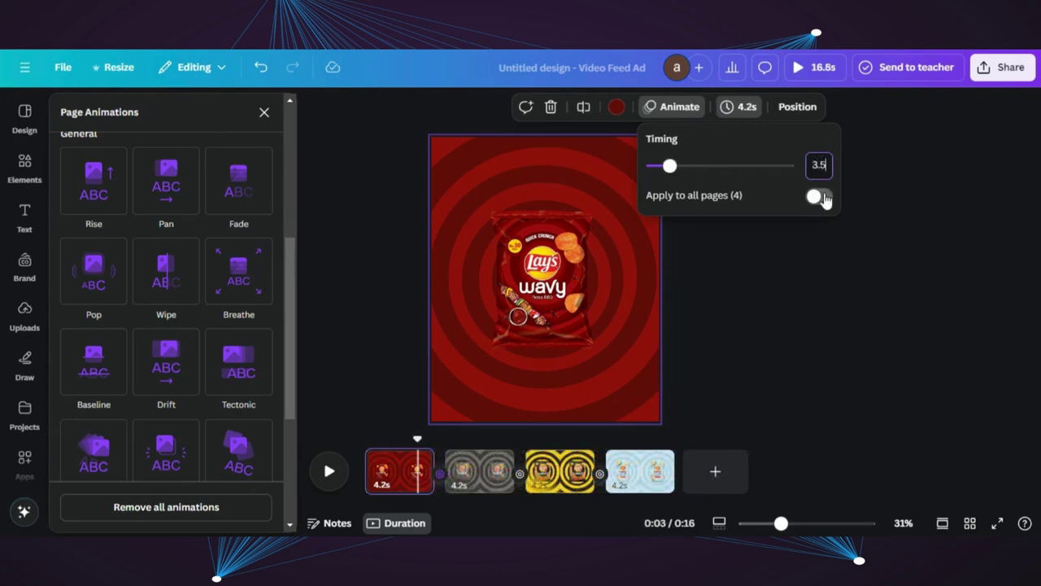
left_click(821, 197)
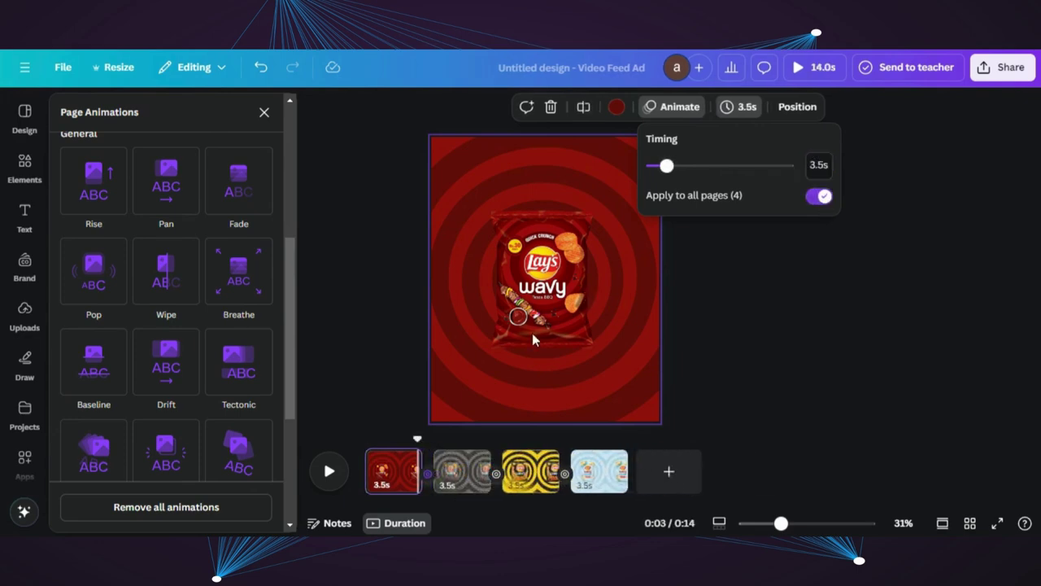